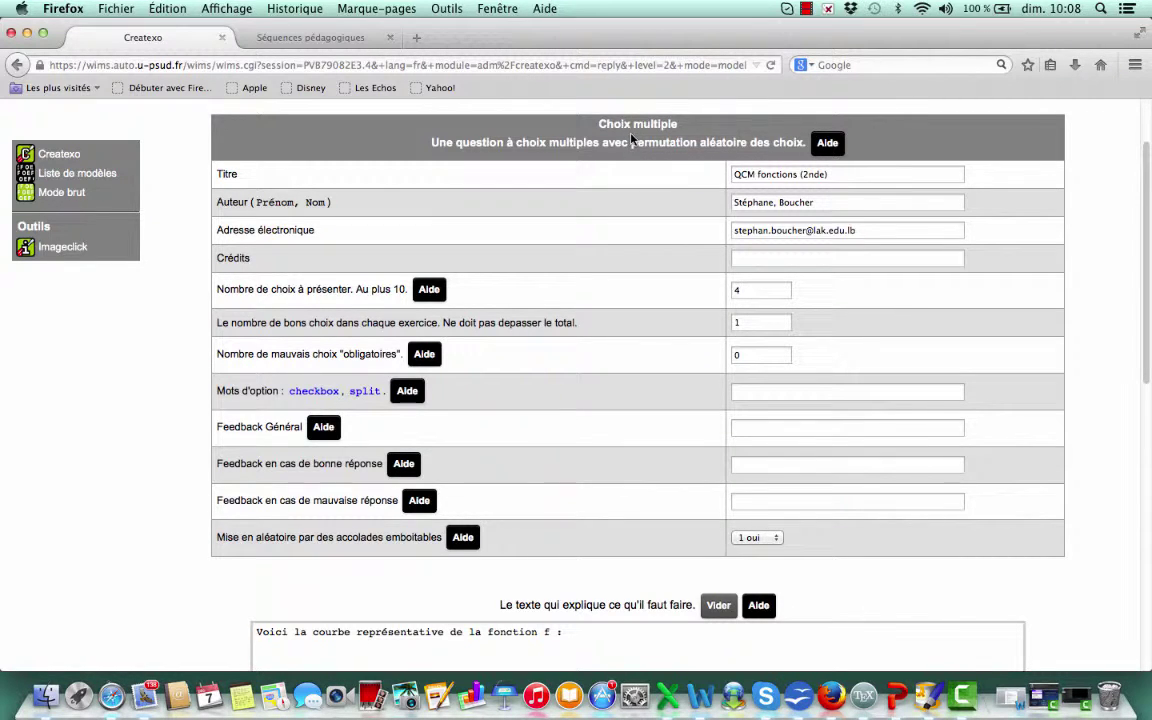
Review the settings, statement and answer choices of the "QCM fonctions (2nde)" exercise and submit its source
scroll(1148, 236, "down", 1)
left_click_drag(1148, 236, 1150, 450)
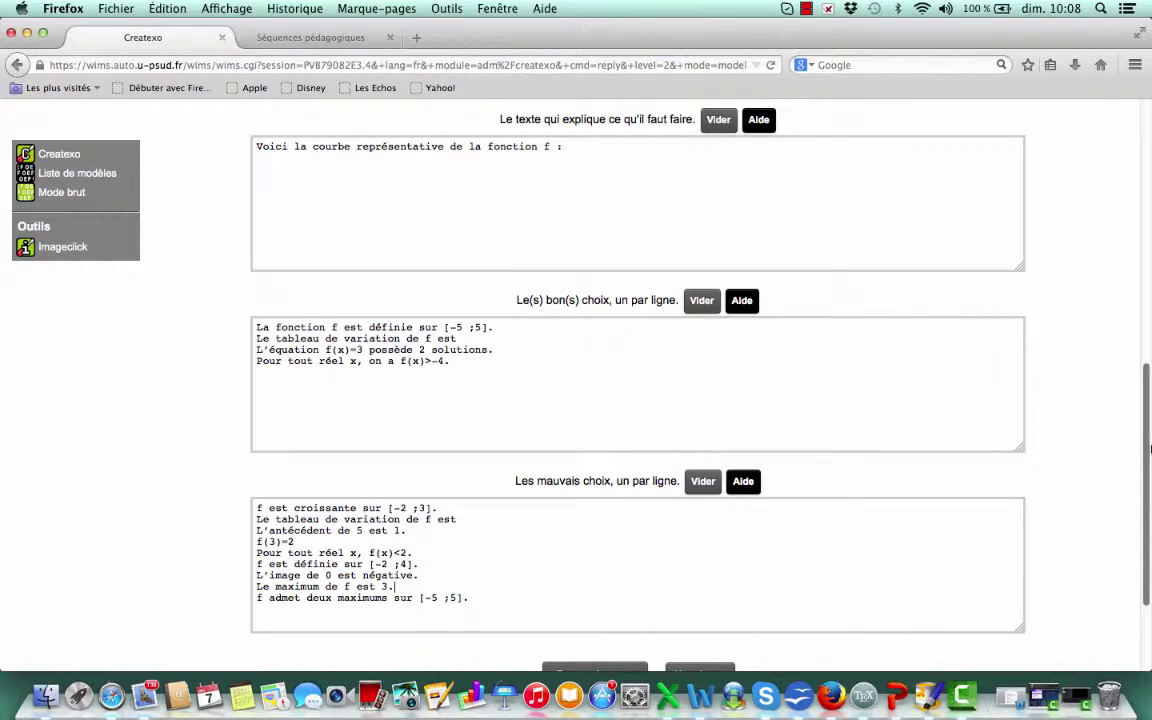
left_click_drag(1150, 450, 1138, 190)
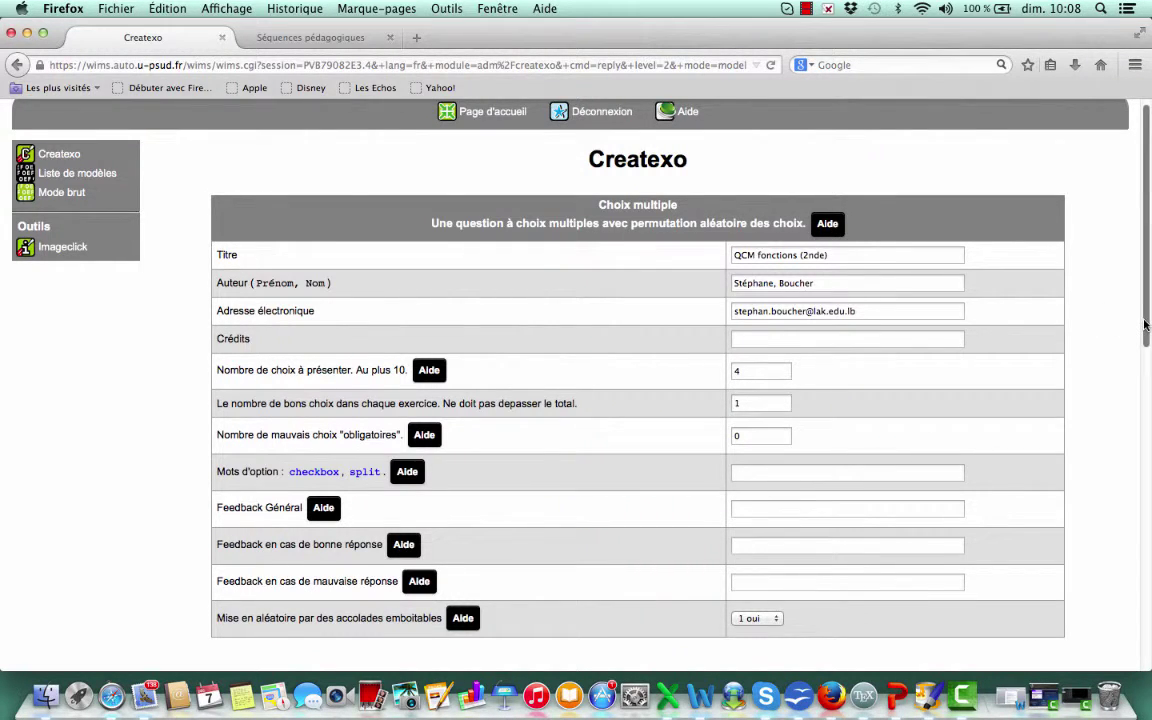
left_click_drag(1146, 325, 1148, 568)
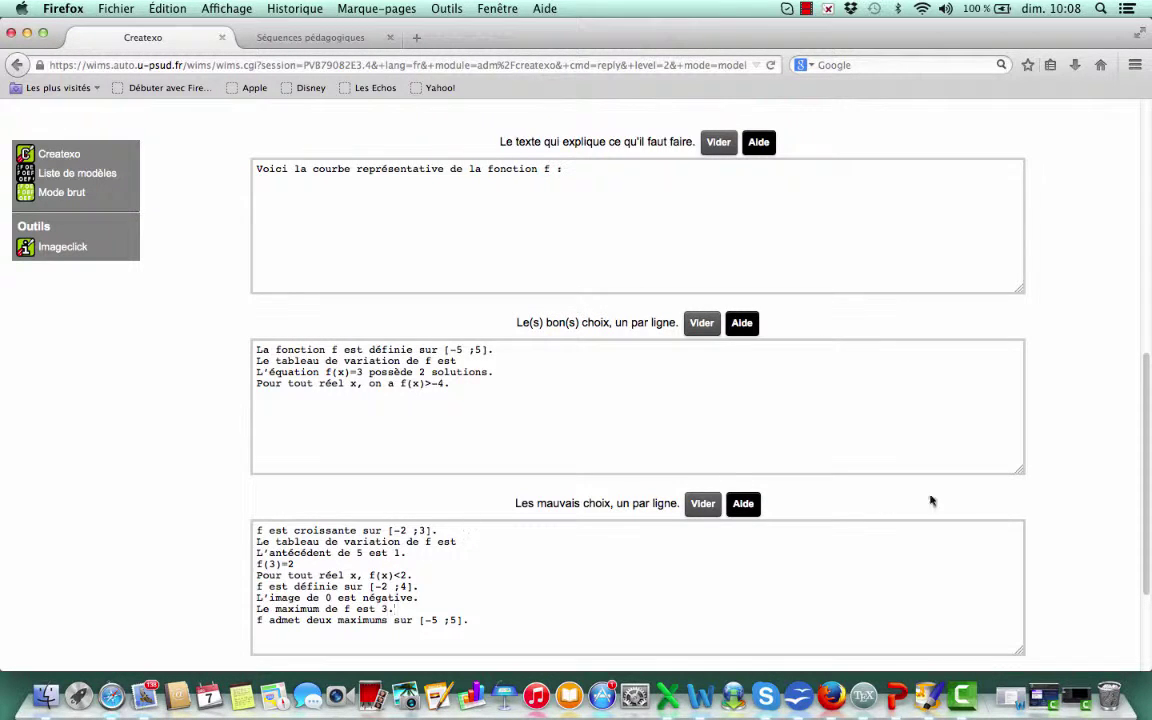
scroll(1147, 503, "down", 3)
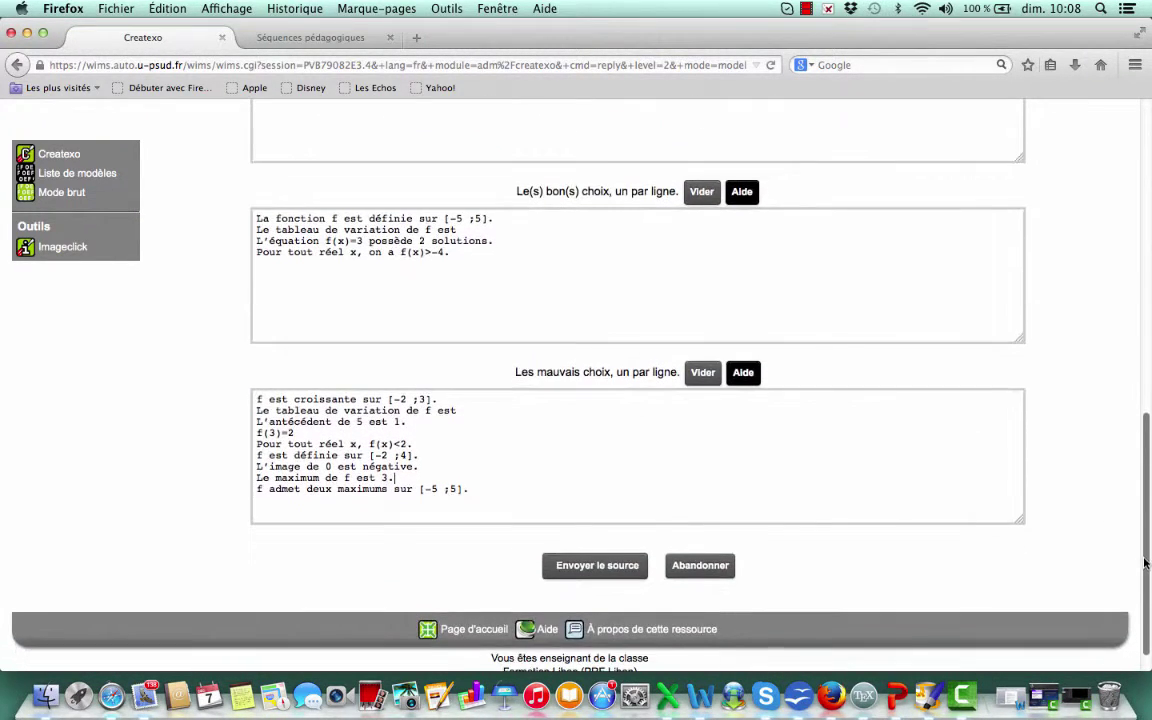
left_click(588, 568)
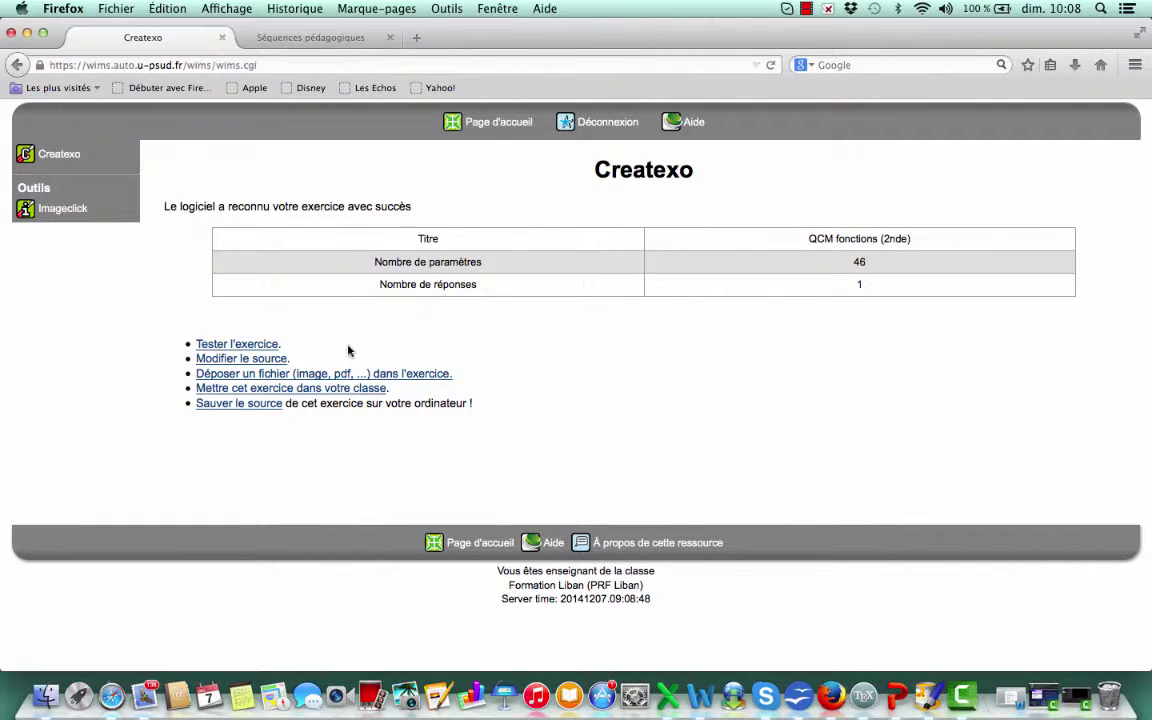
Upload the image courbes.png from the Bureau folder to the exercise's files and save it
left_click(280, 376)
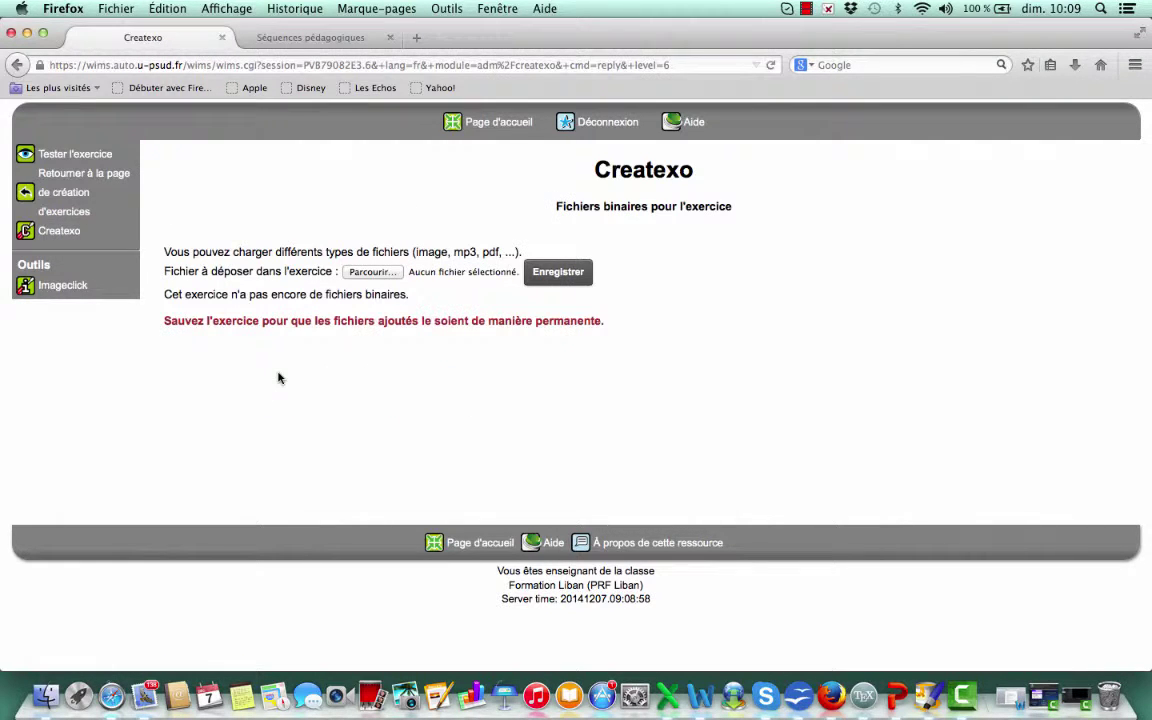
left_click(372, 272)
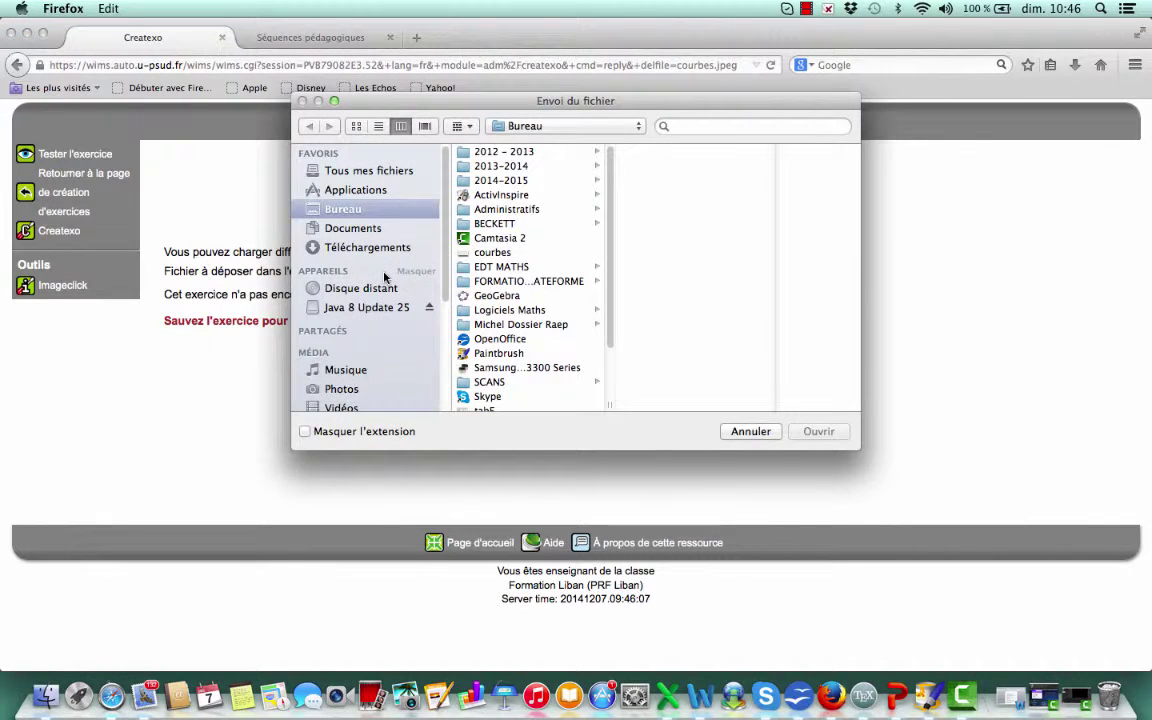
left_click(482, 254)
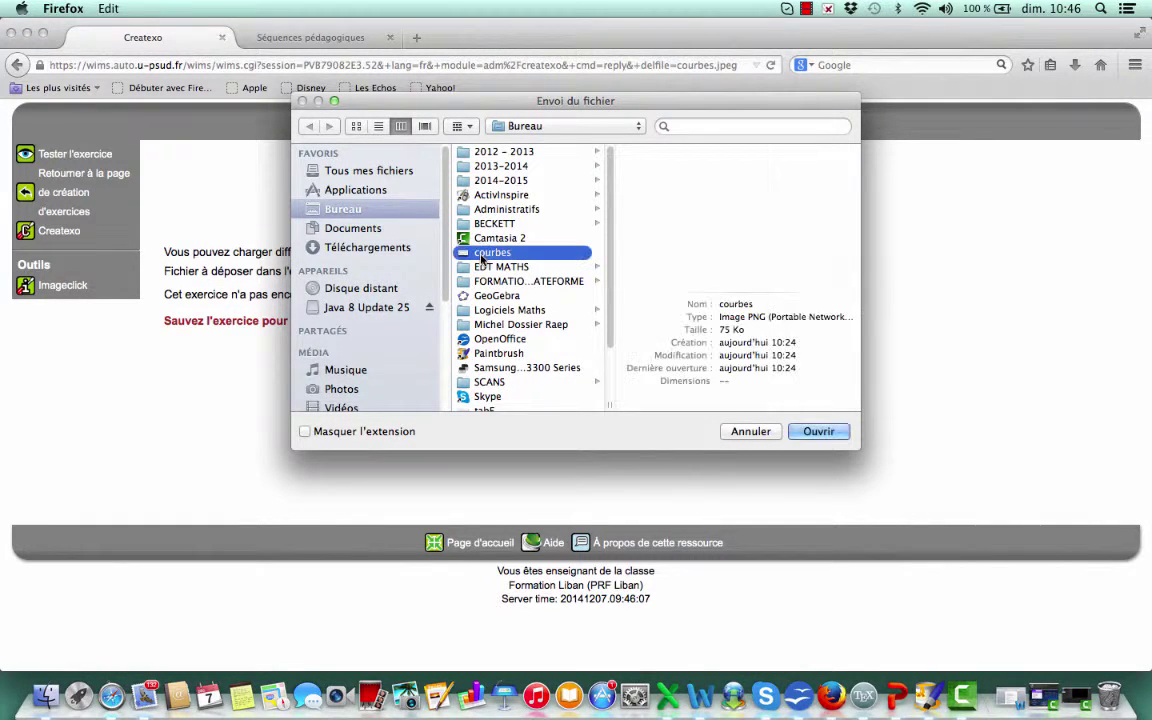
left_click(819, 433)
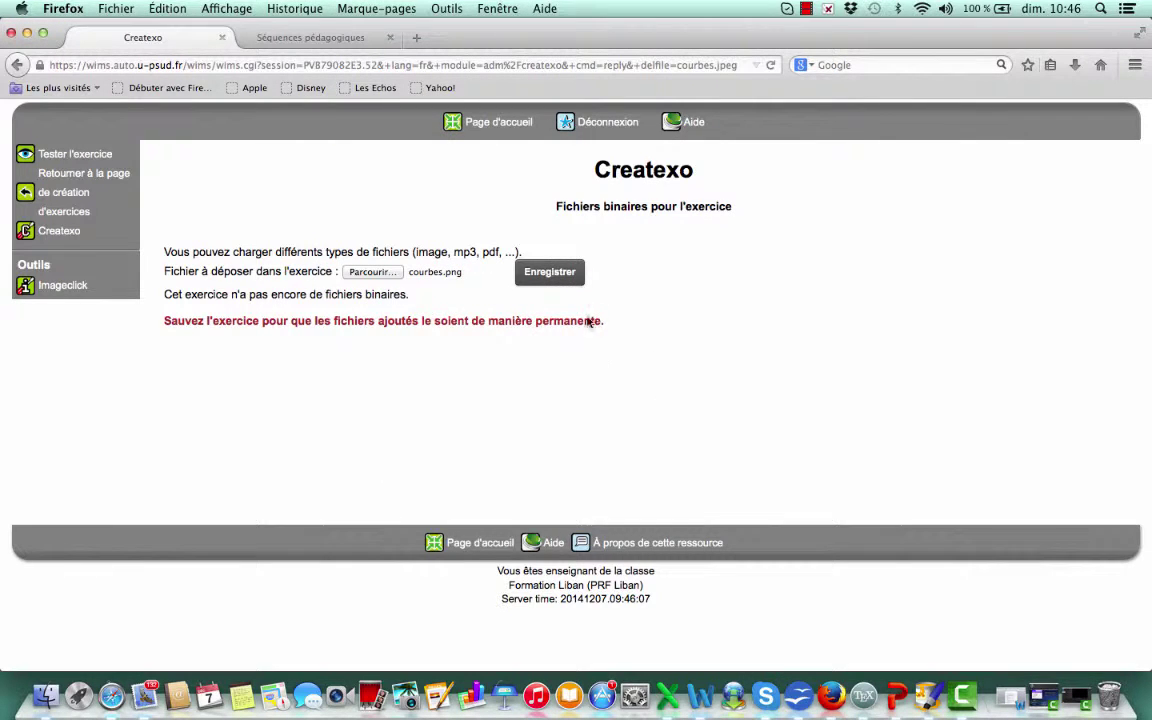
left_click(562, 279)
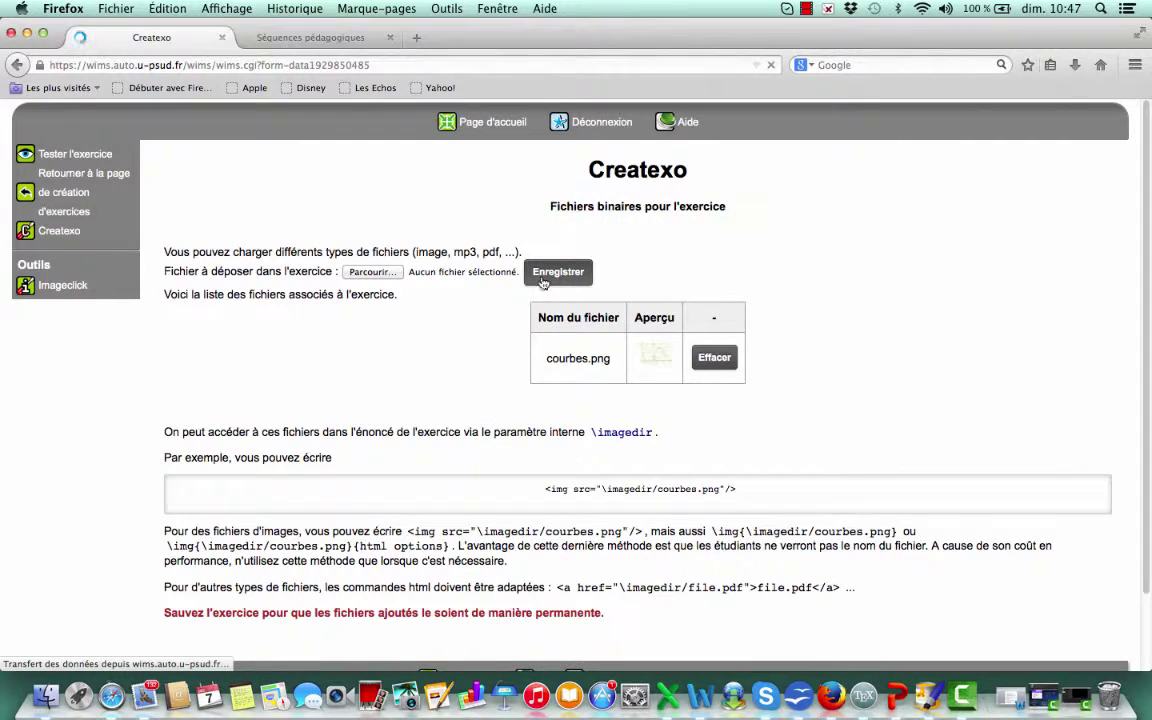
Add the variation table image tabV.png from the Bureau folder to the exercise's files
left_click(356, 271)
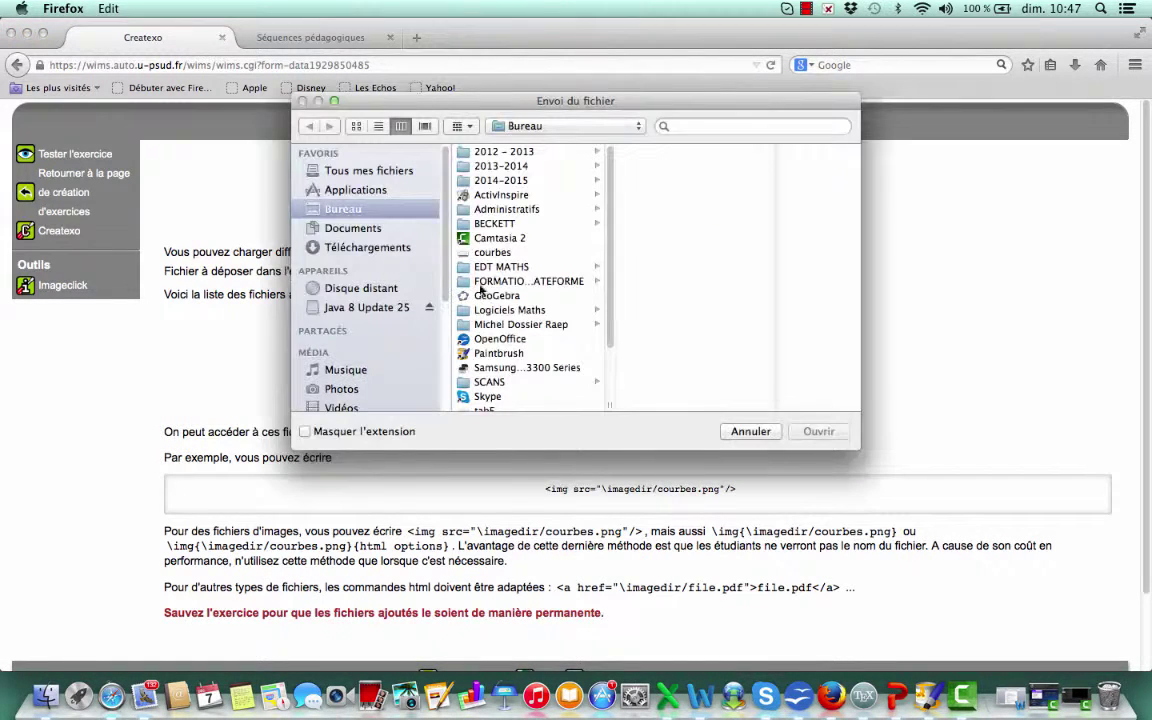
scroll(552, 279, "down", 3)
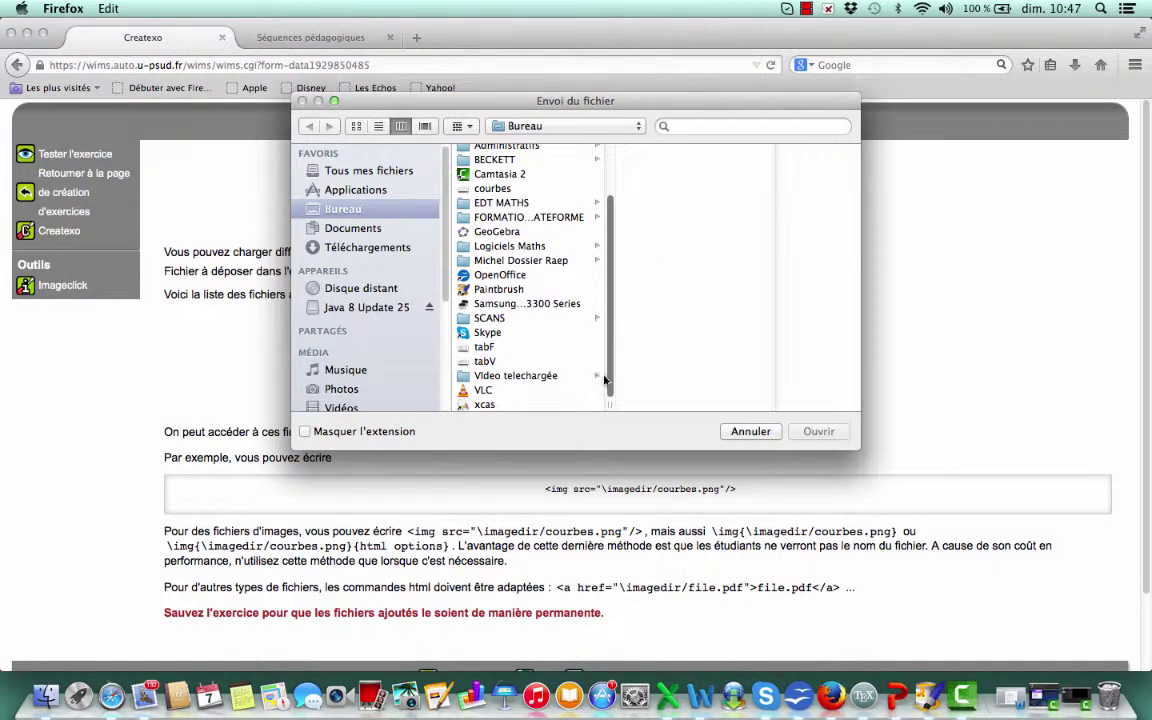
left_click(484, 361)
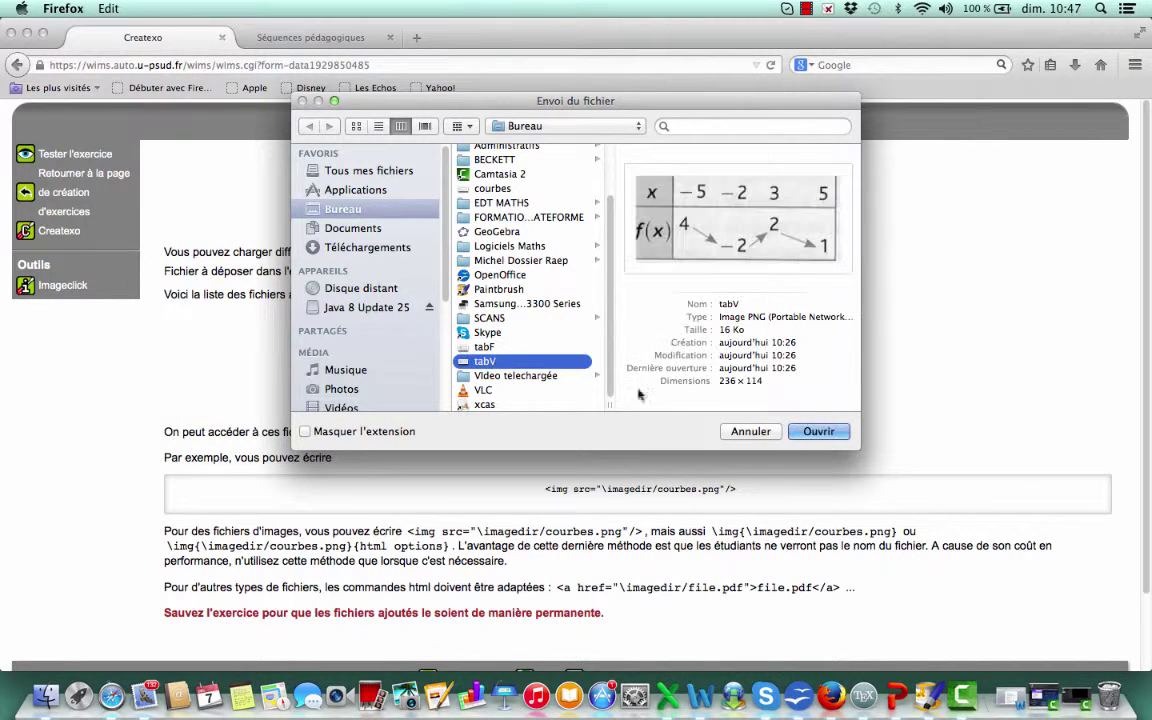
left_click(820, 434)
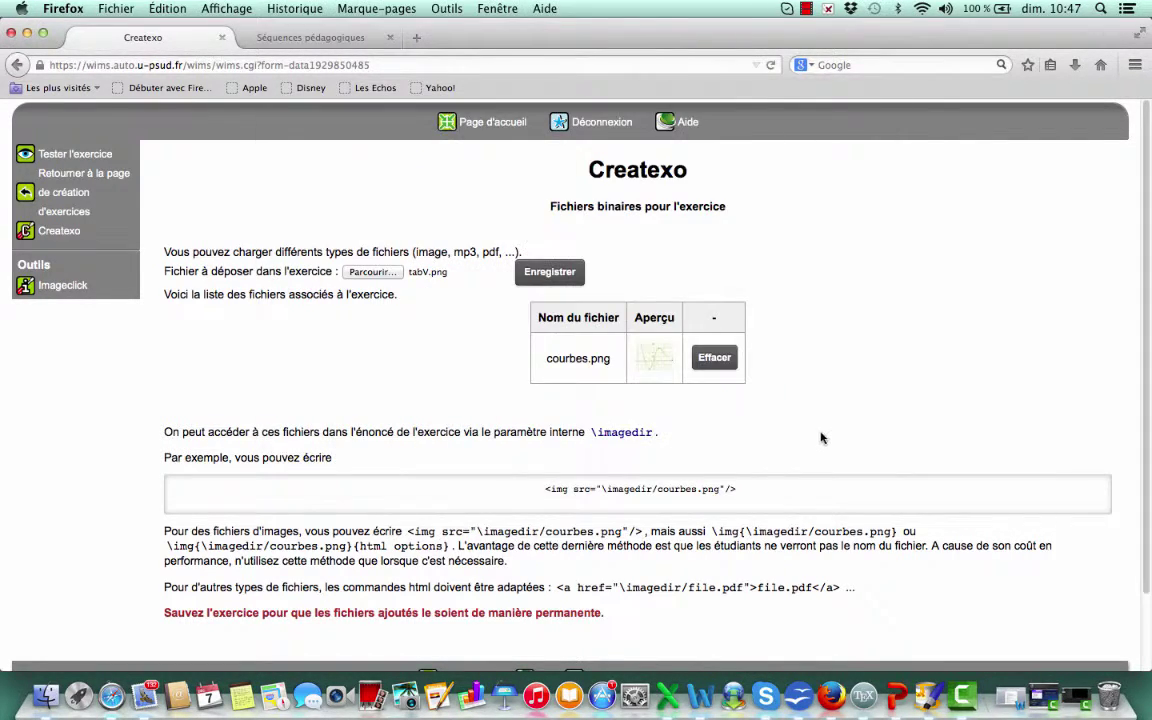
left_click(552, 274)
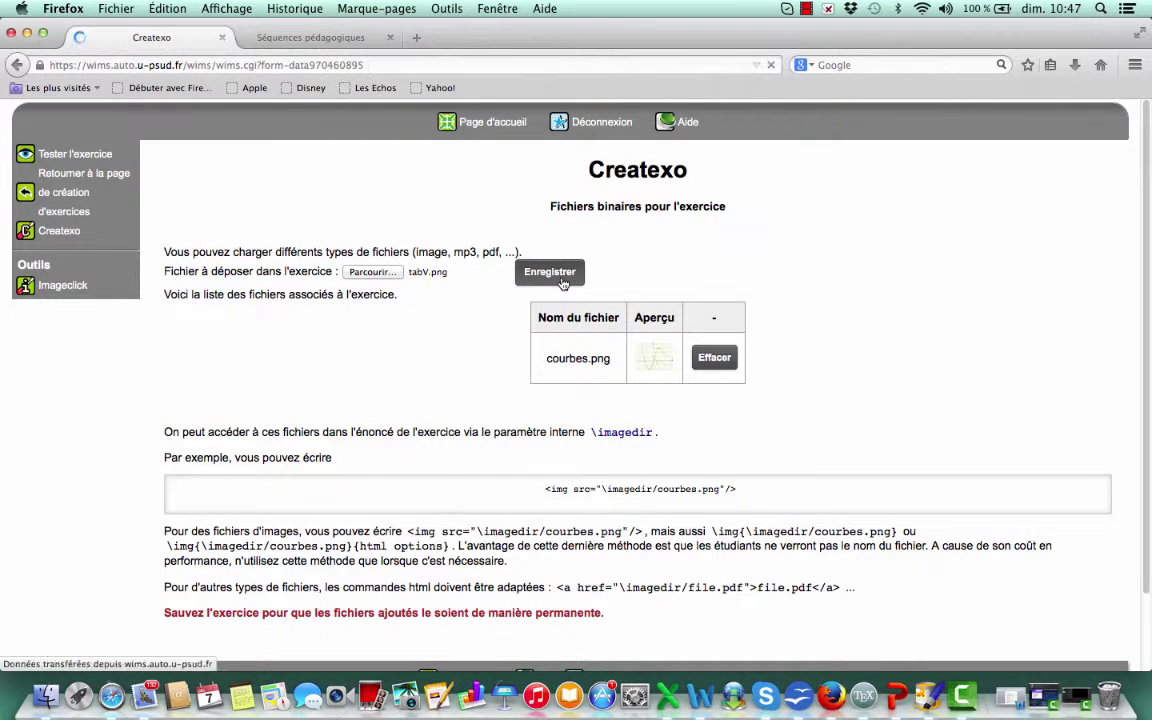
Add the variation table image tabF.png from the Bureau folder to the exercise's files
left_click(372, 272)
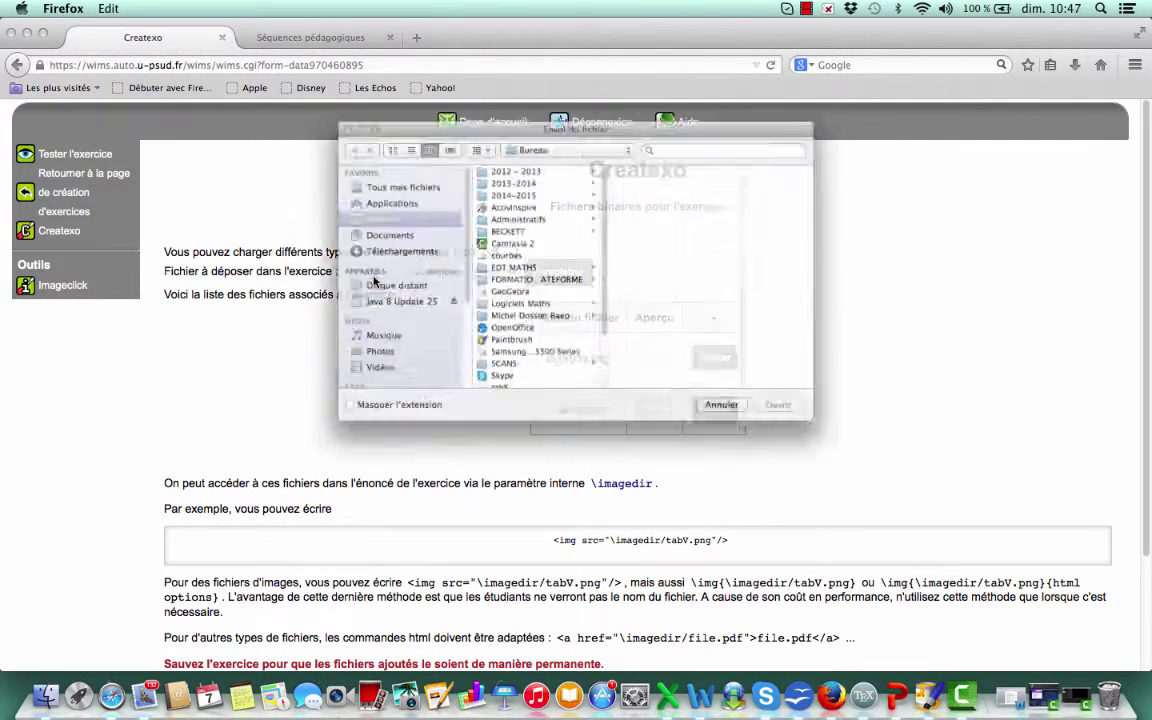
scroll(605, 340, "down", 3)
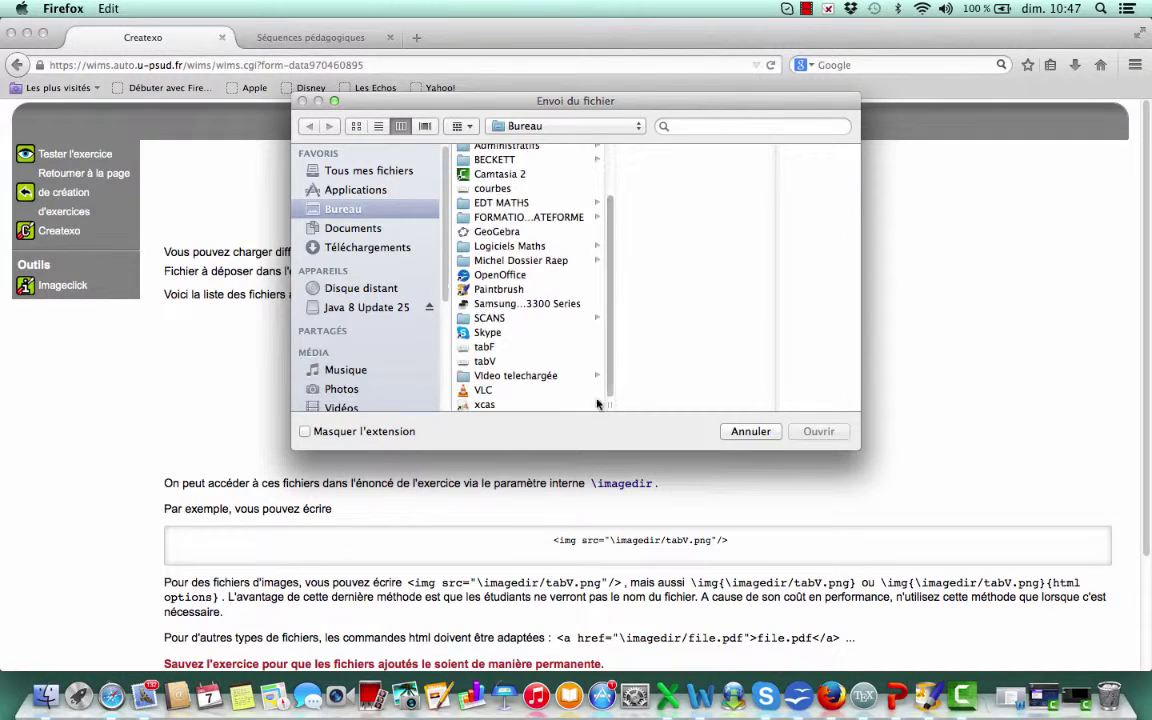
left_click(484, 346)
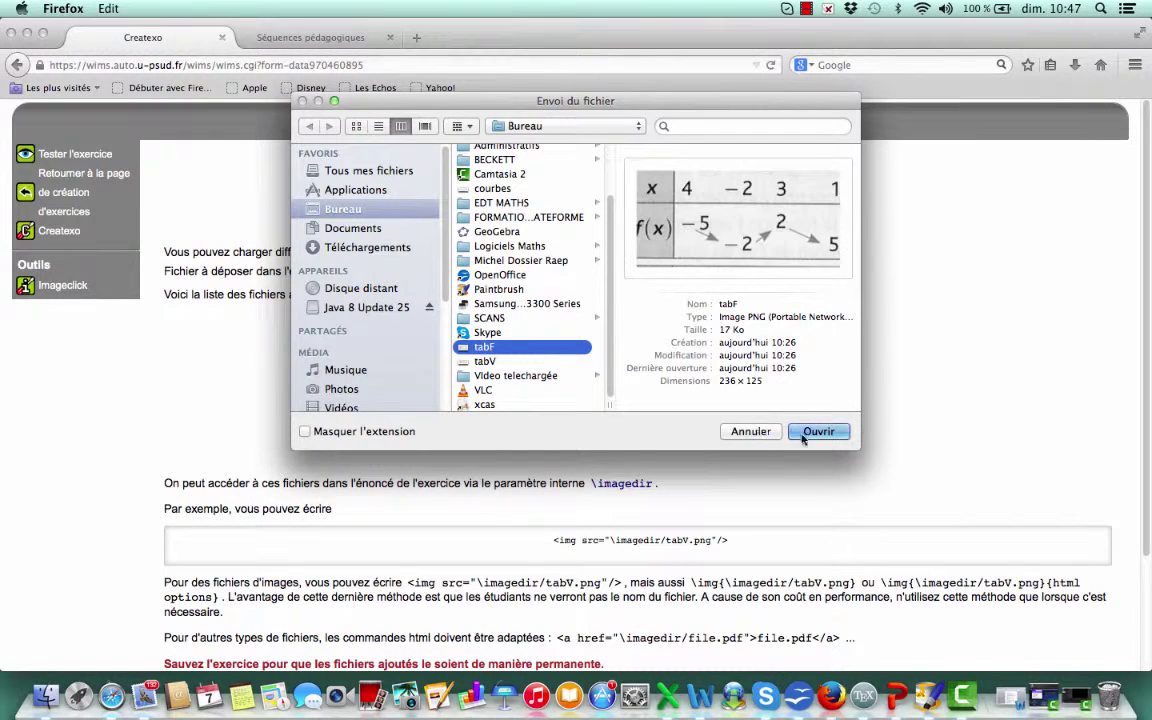
left_click(818, 431)
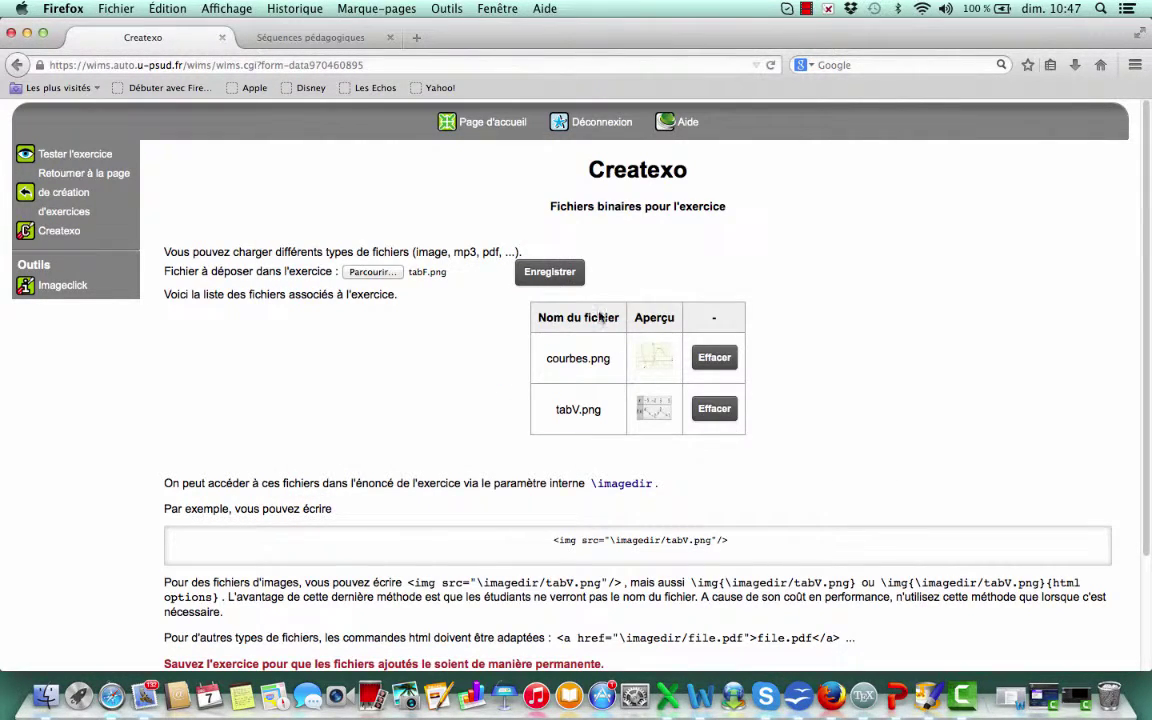
left_click(535, 271)
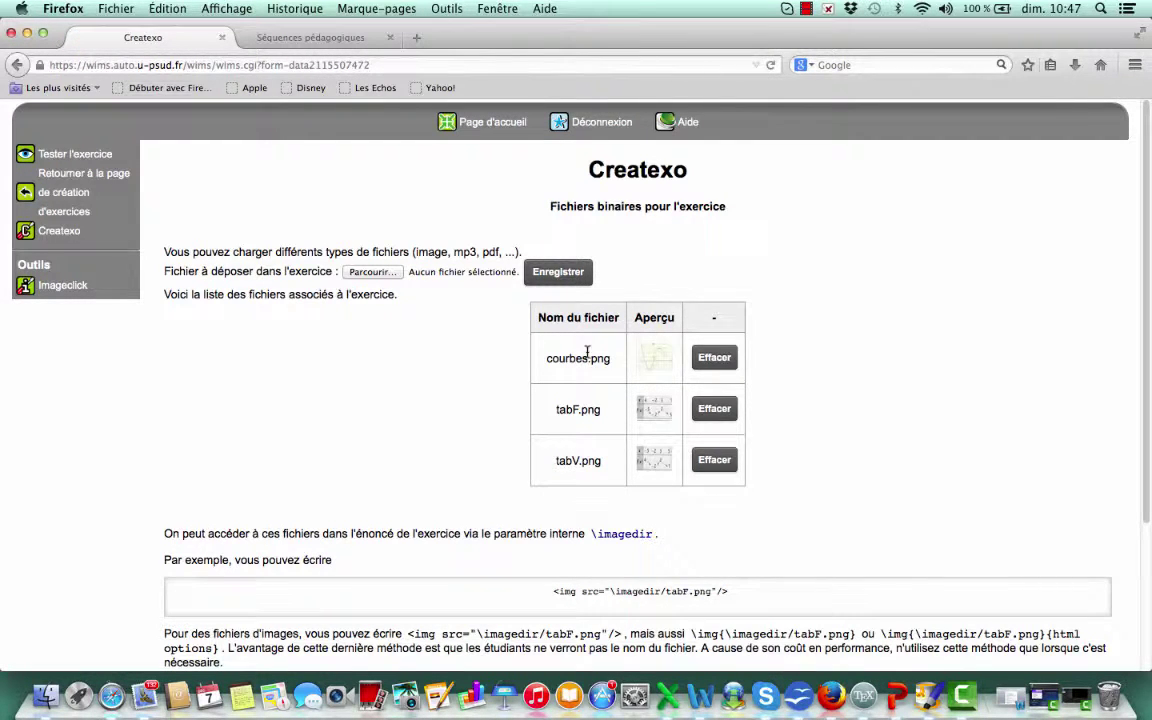
Copy the example image tag <img src="\imagedir/tabF.png"/> shown below the list of uploaded files
scroll(1147, 410, "down", 2)
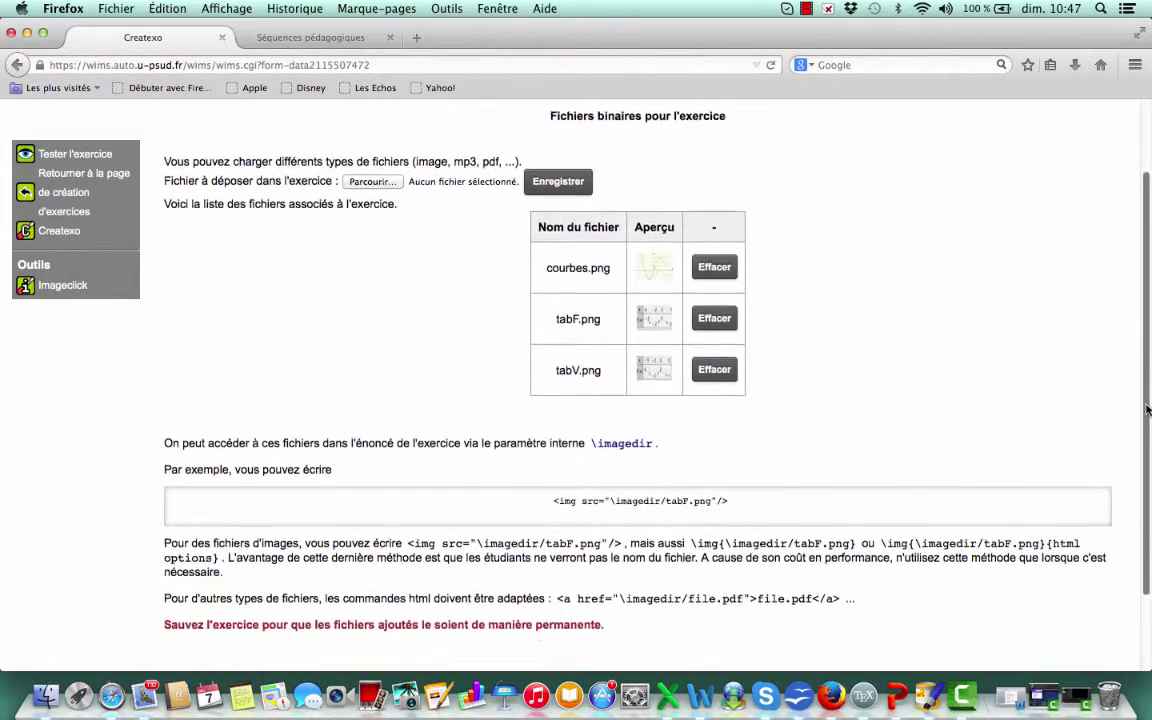
scroll(1147, 410, "down", 1)
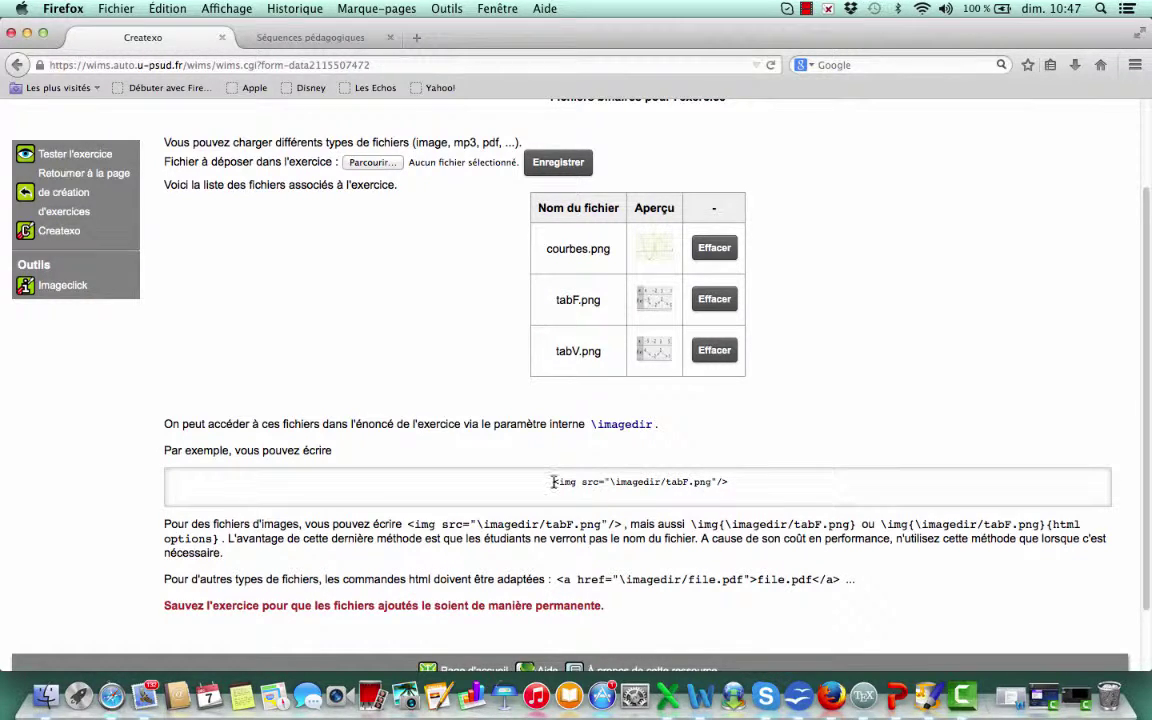
left_click_drag(555, 482, 728, 487)
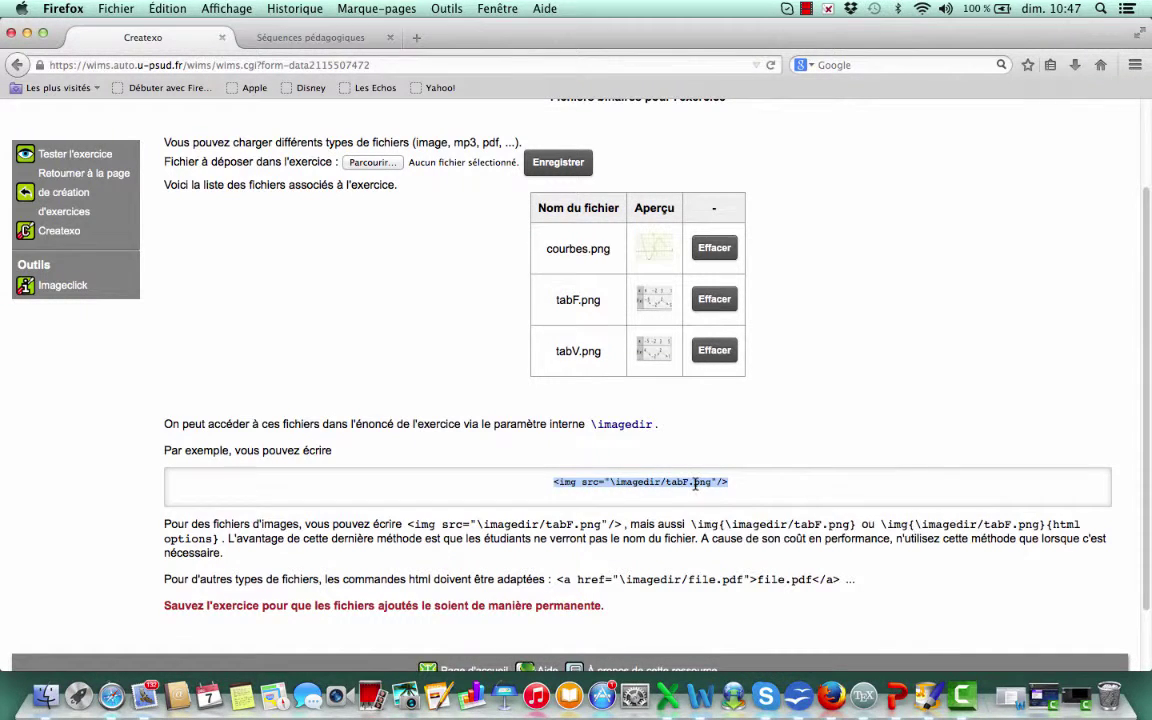
right_click(695, 484)
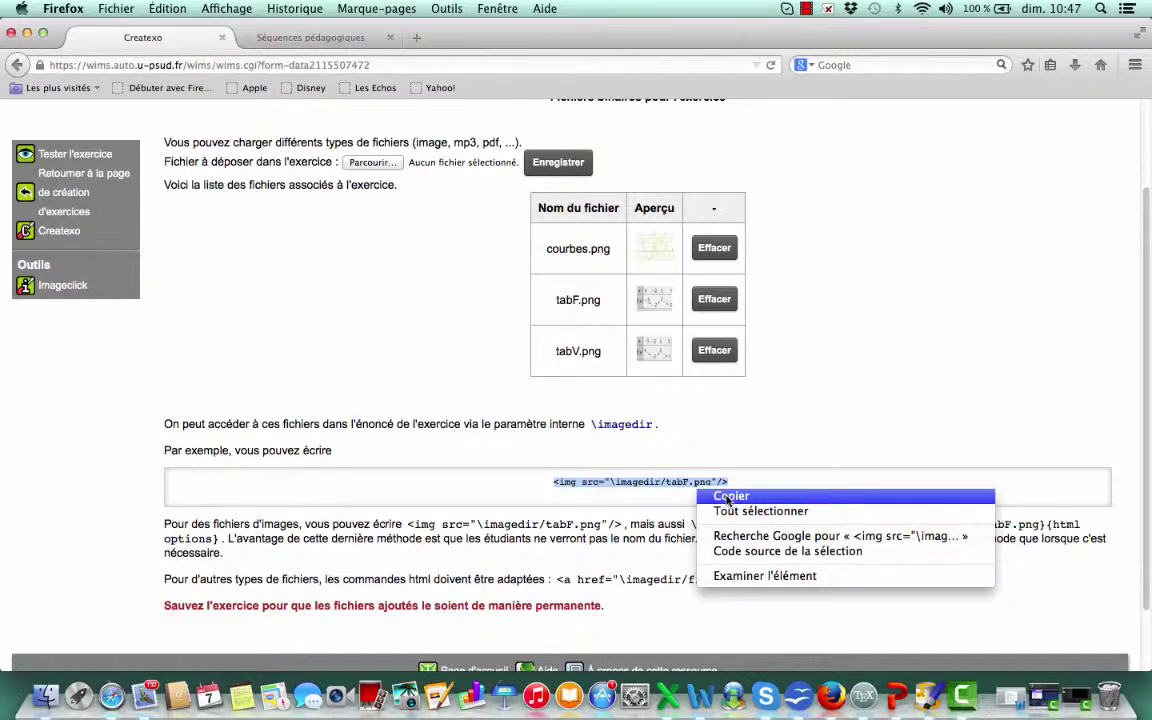
left_click(729, 497)
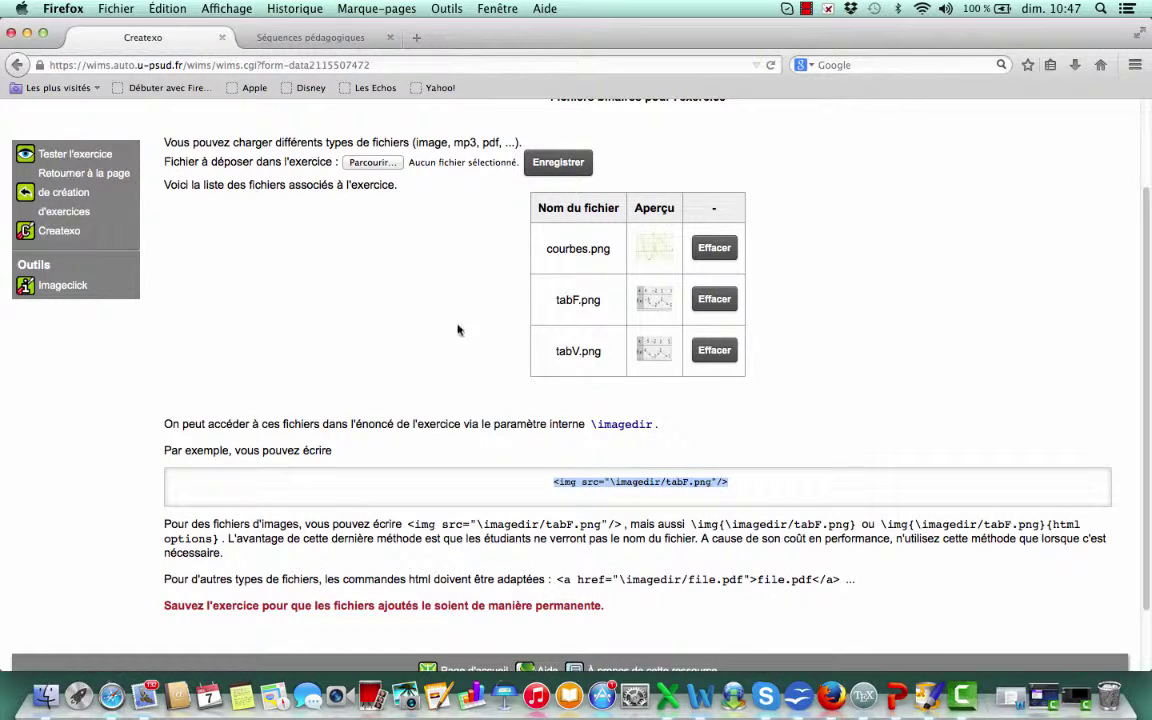
Reopen the exercise source for editing and paste the tabF.png image tag after "Le tableau de variation de f est" in the wrong choices
left_click(72, 181)
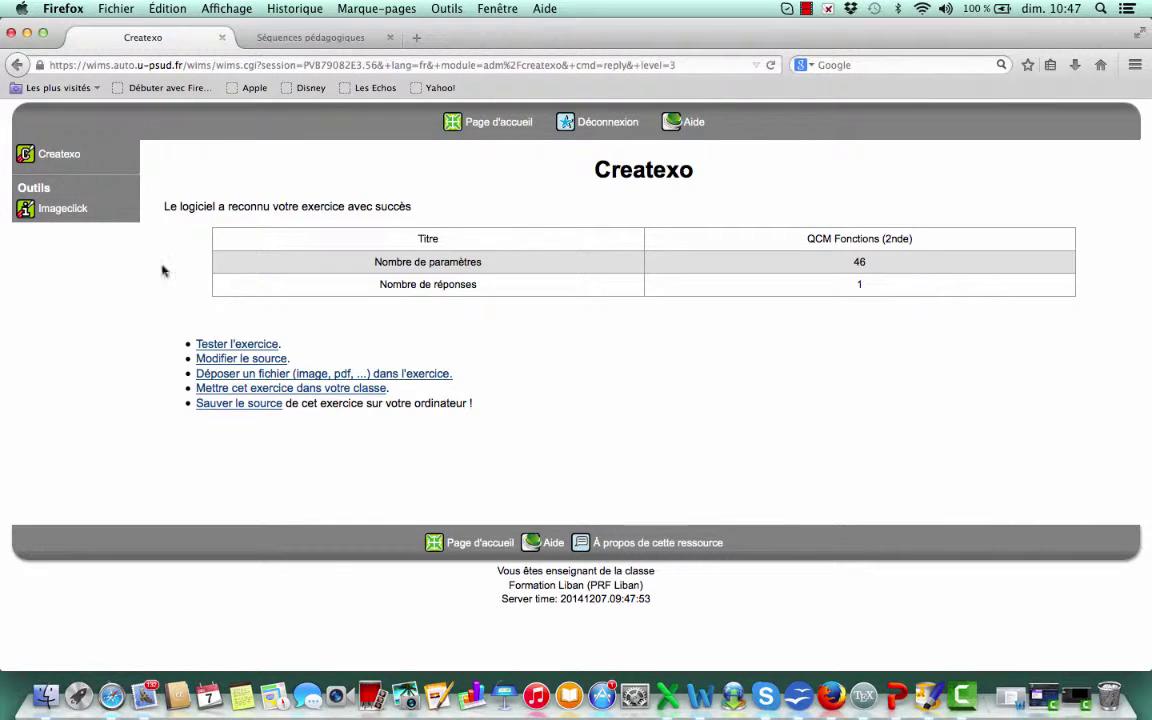
left_click(227, 363)
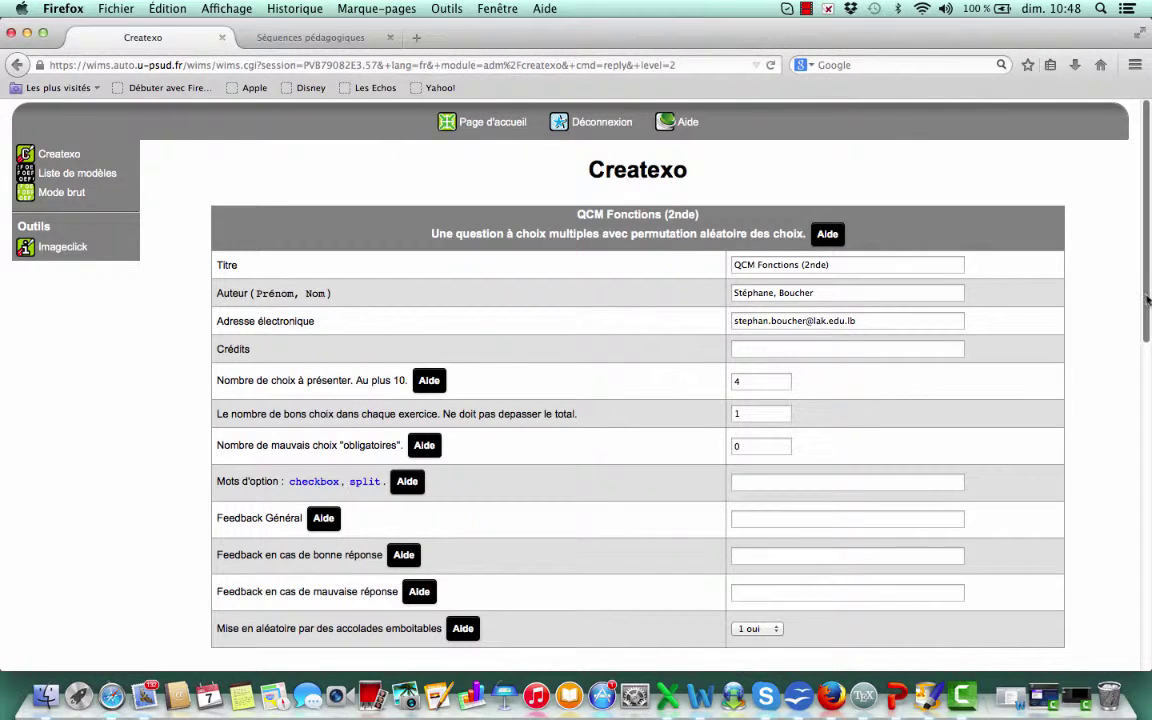
left_click_drag(1147, 302, 1146, 556)
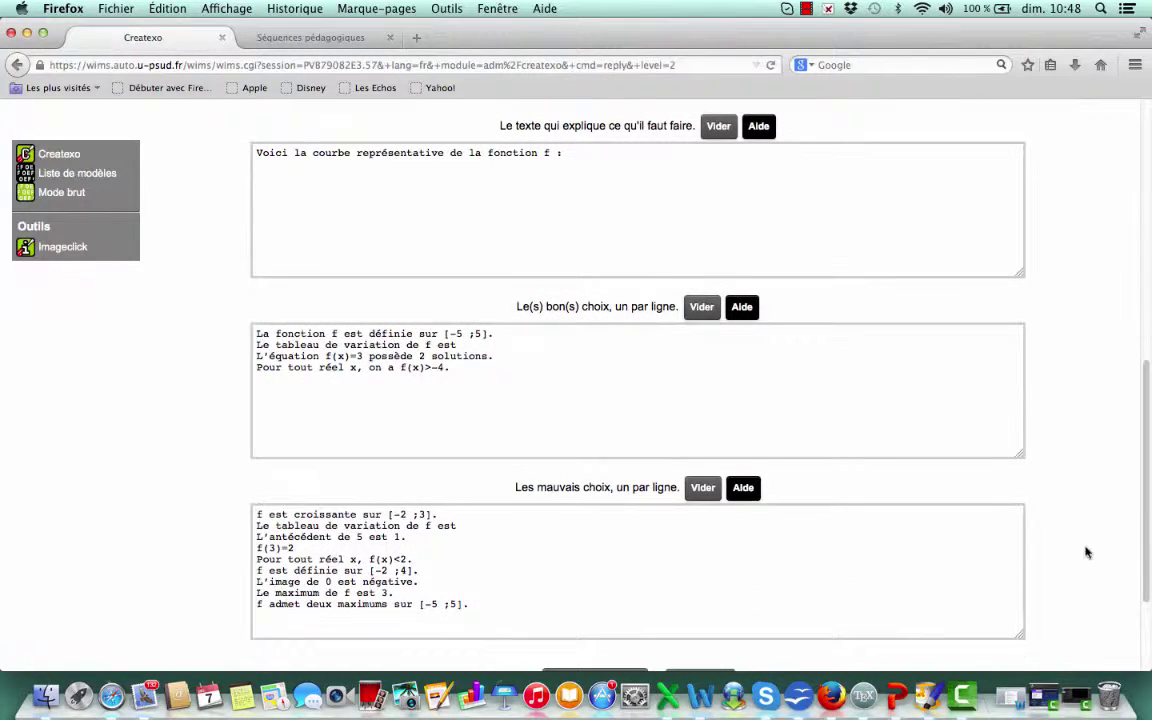
right_click(465, 526)
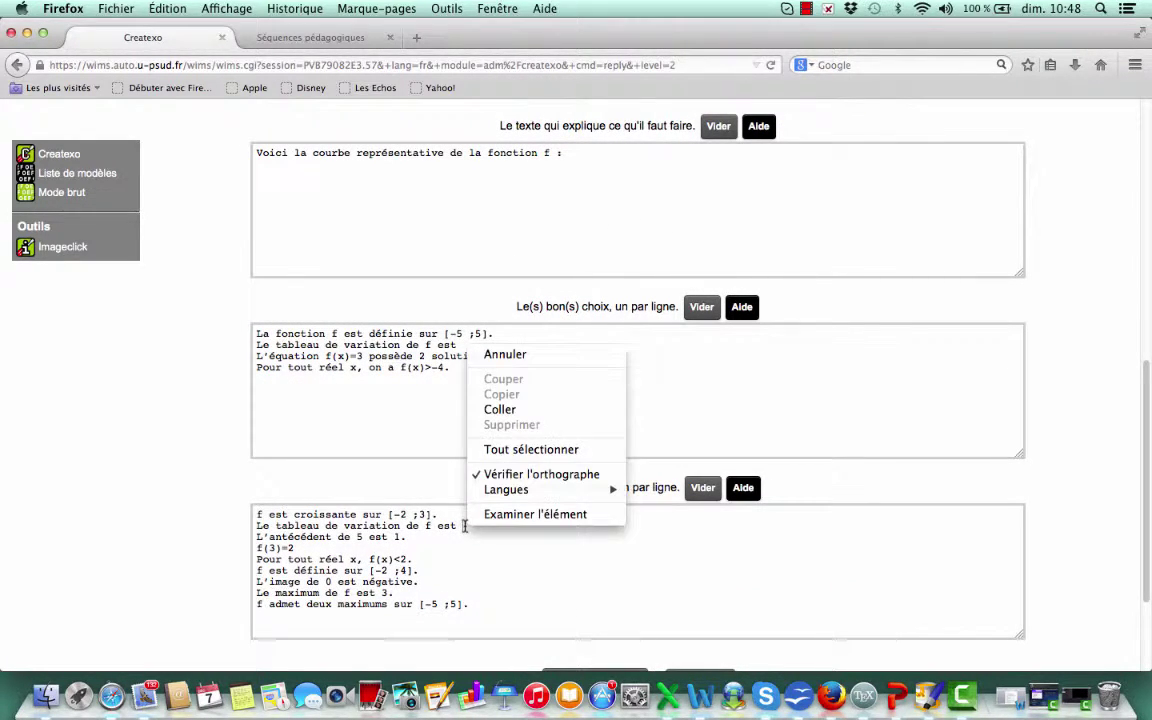
left_click(500, 410)
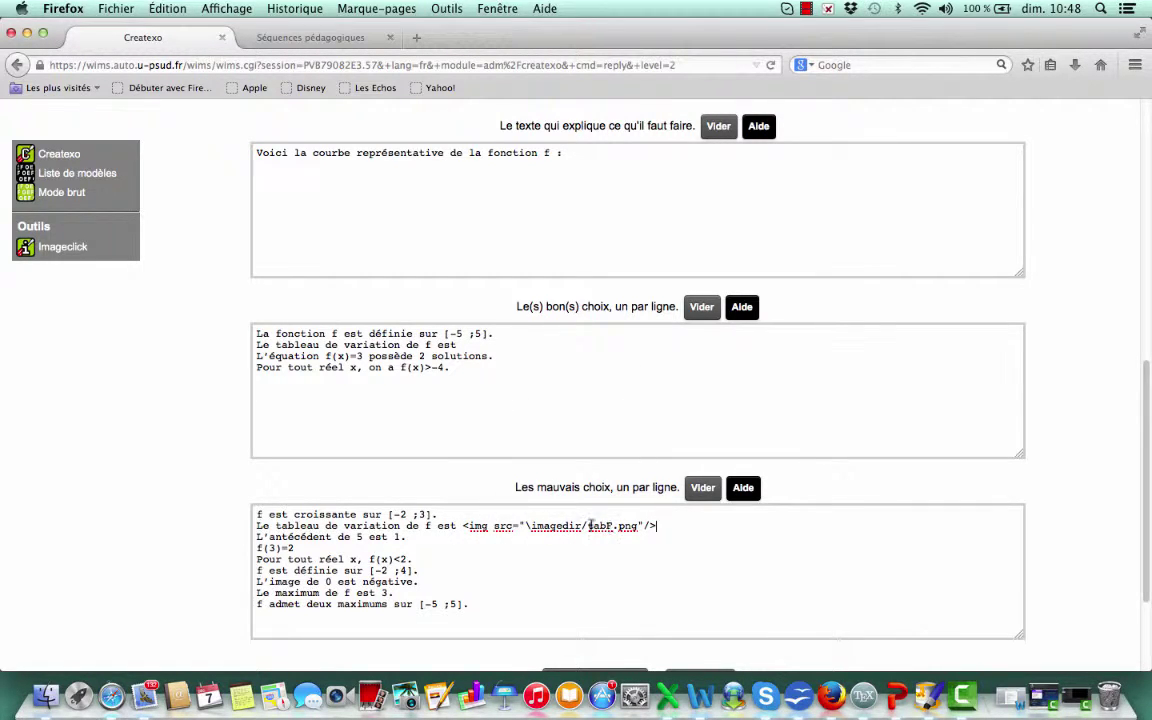
Paste the image tag after "Le tableau de variation de f est" in the correct choices and change its file to tabV.png
right_click(464, 345)
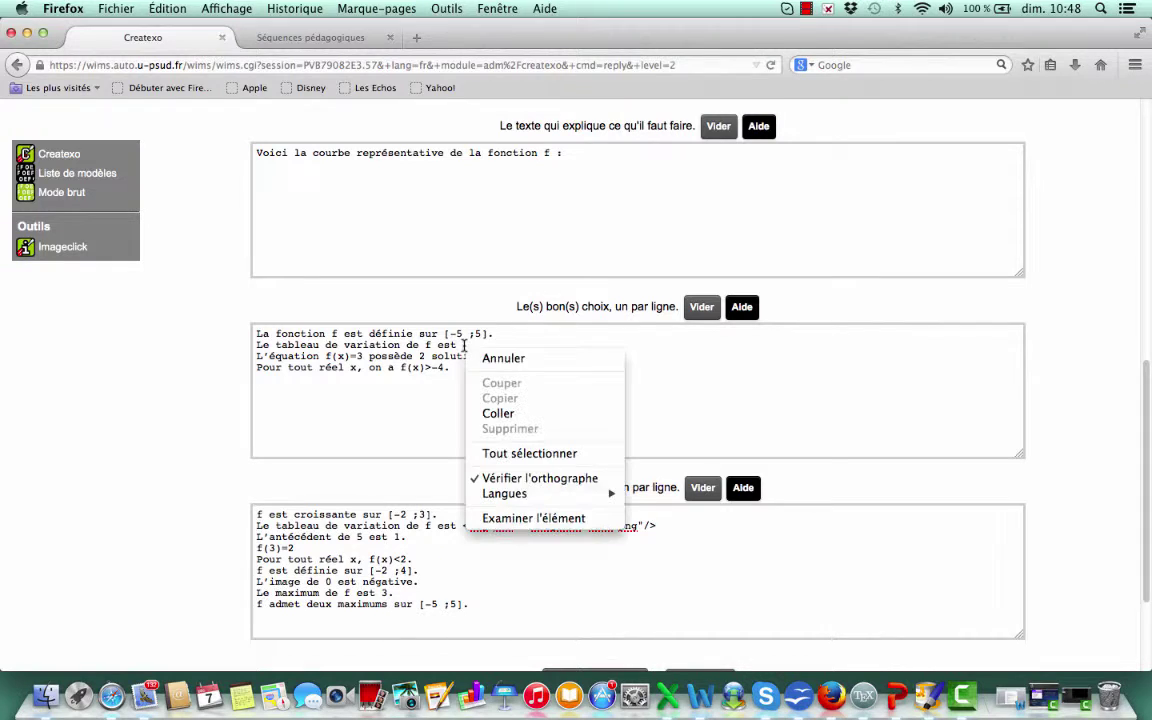
left_click(505, 414)
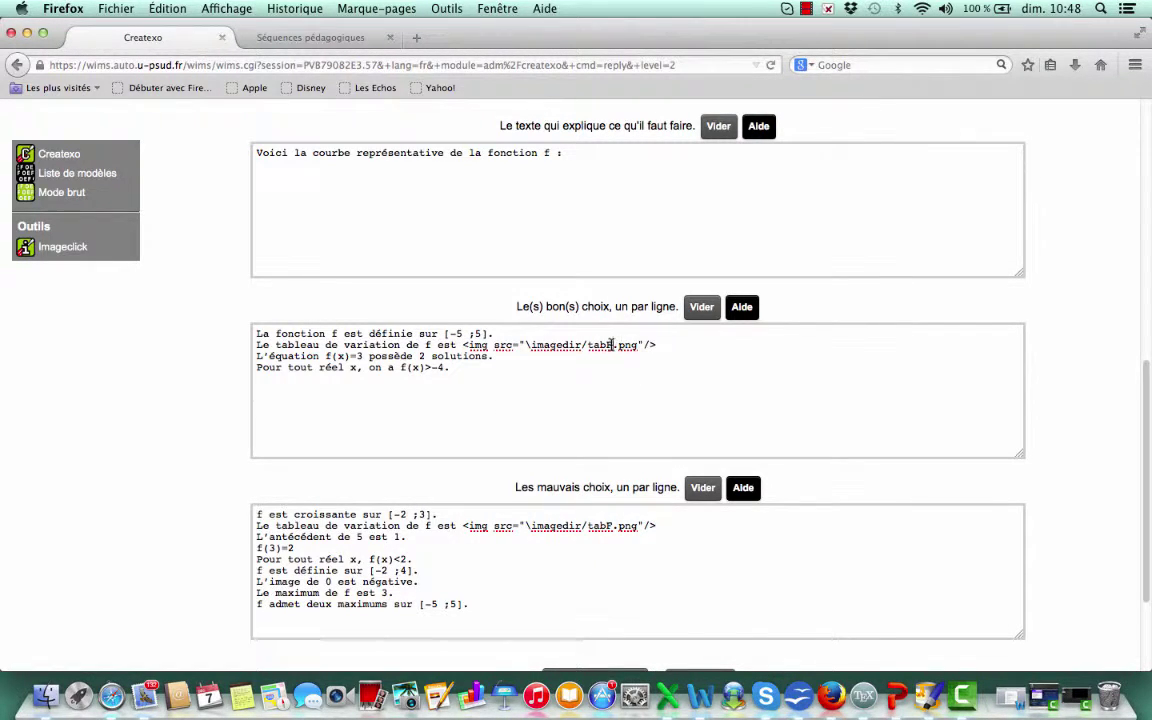
left_click(611, 345)
key("BackSpace")
type("V")
Paste the image tag after "Voici la courbe représentative de la fonction f :" in the statement and change its file to courbes.png
left_click(570, 153)
right_click(568, 153)
left_click(605, 217)
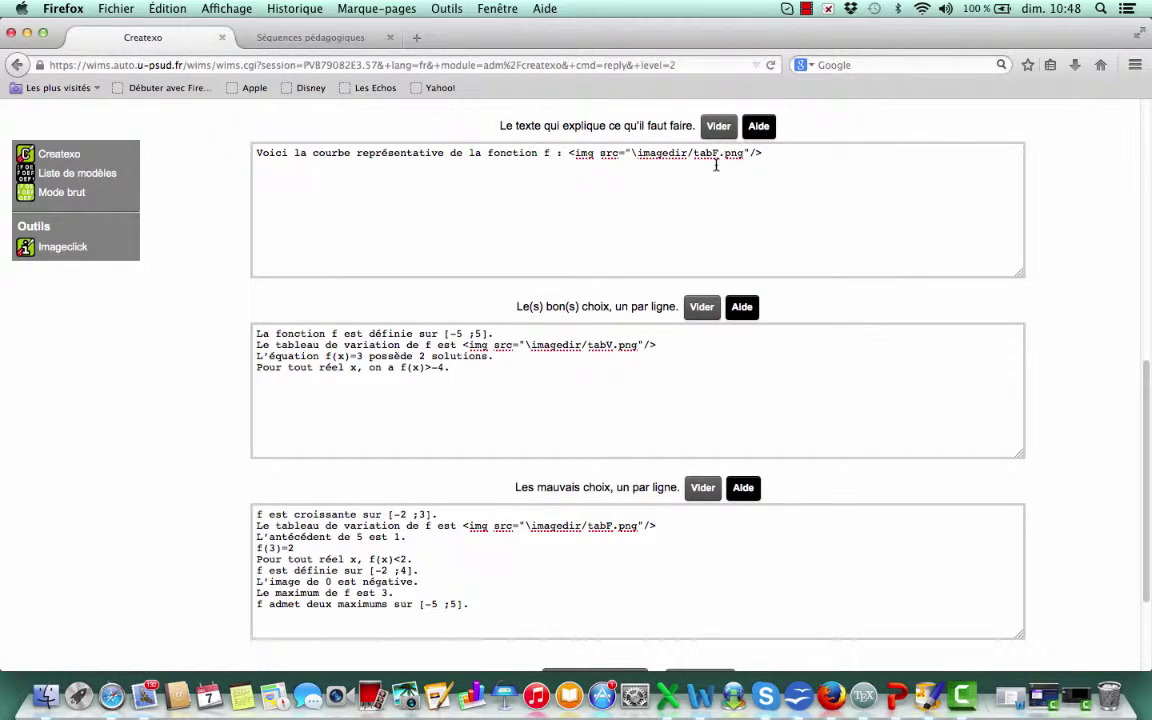
key("BackSpace")
key("BackSpace")
key("BackSpace")
key("BackSpace")
type("courbes")
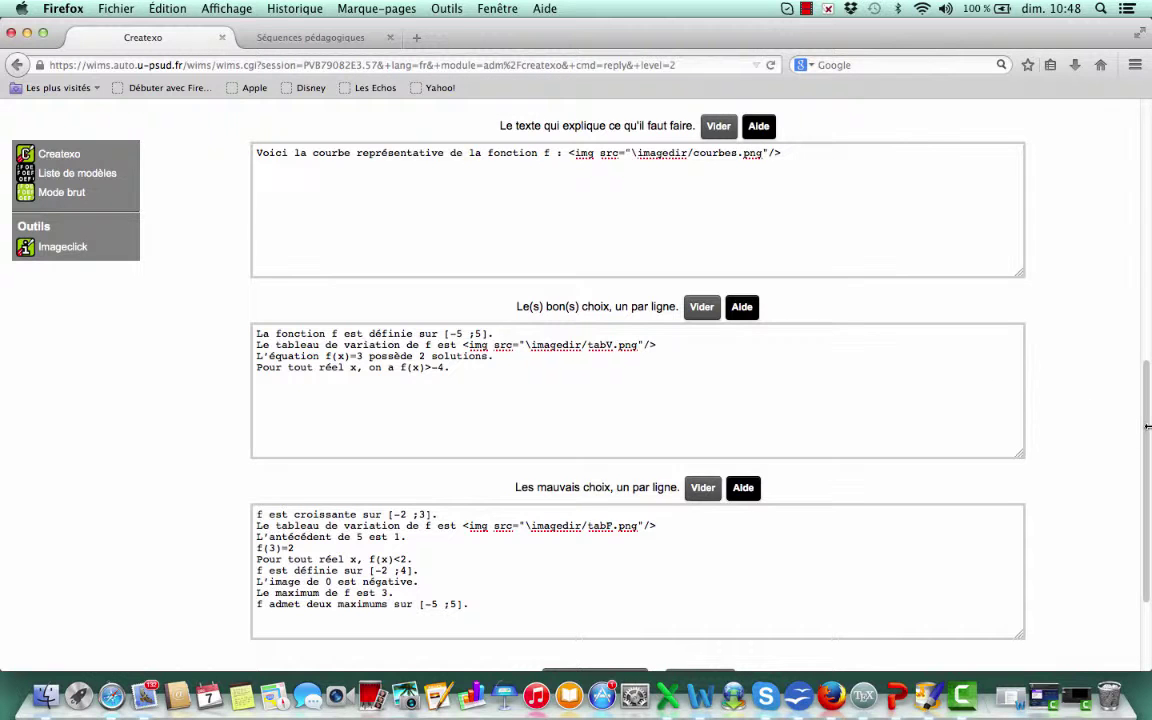
left_click_drag(1147, 426, 1148, 498)
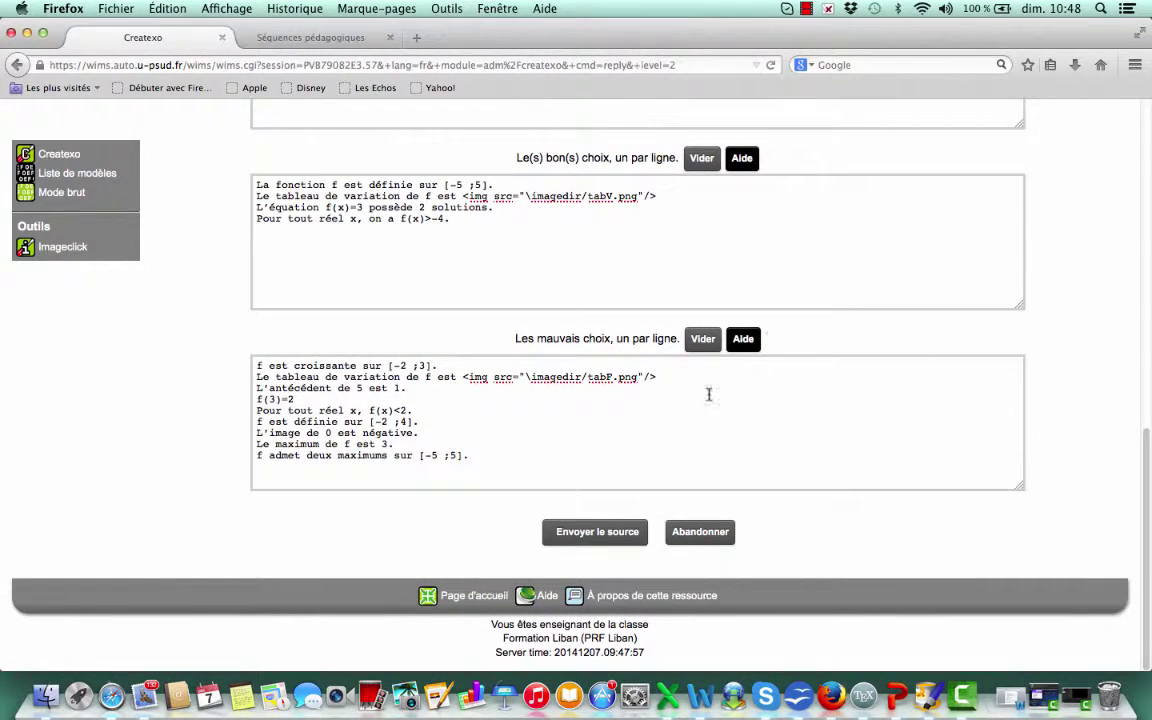
Submit the modified exercise source, then test the exercise and restart it three times to check different draws of the answer choices
left_click(614, 533)
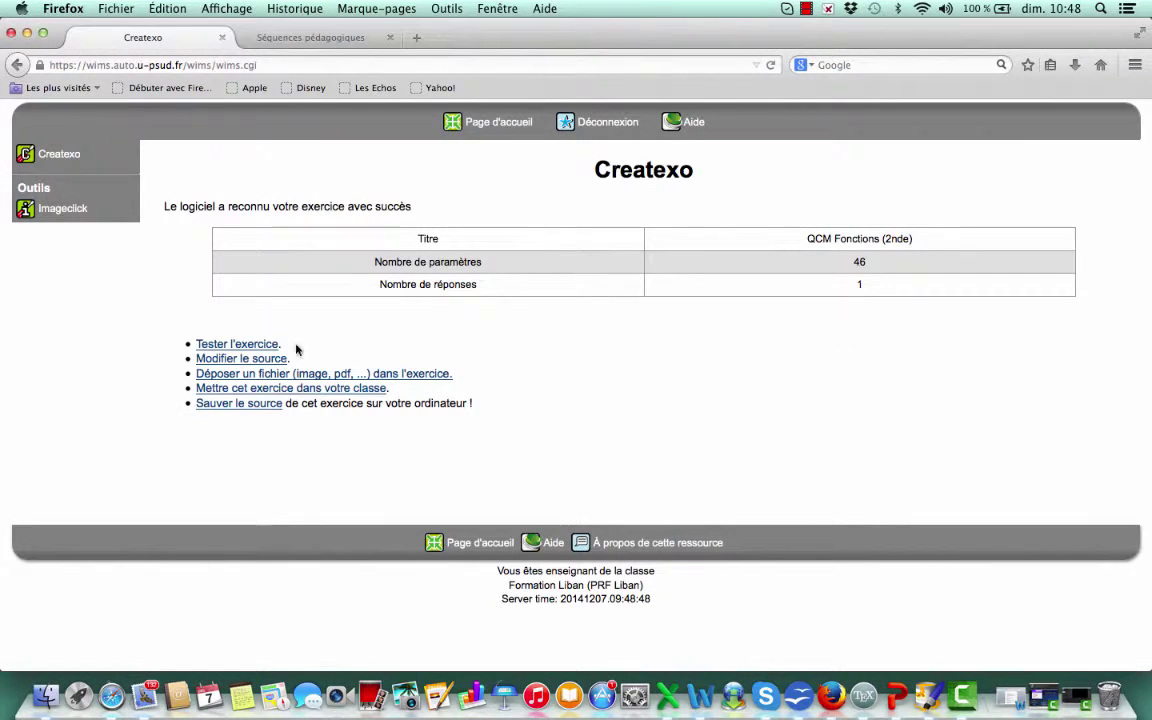
left_click(249, 347)
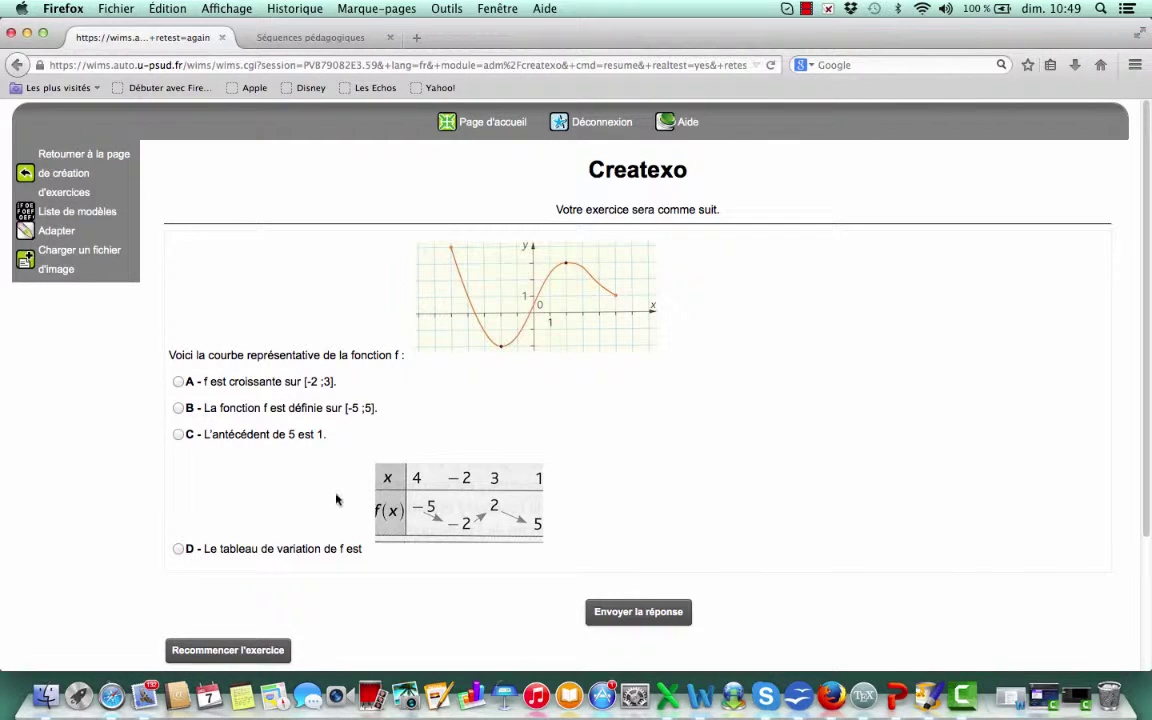
left_click(261, 655)
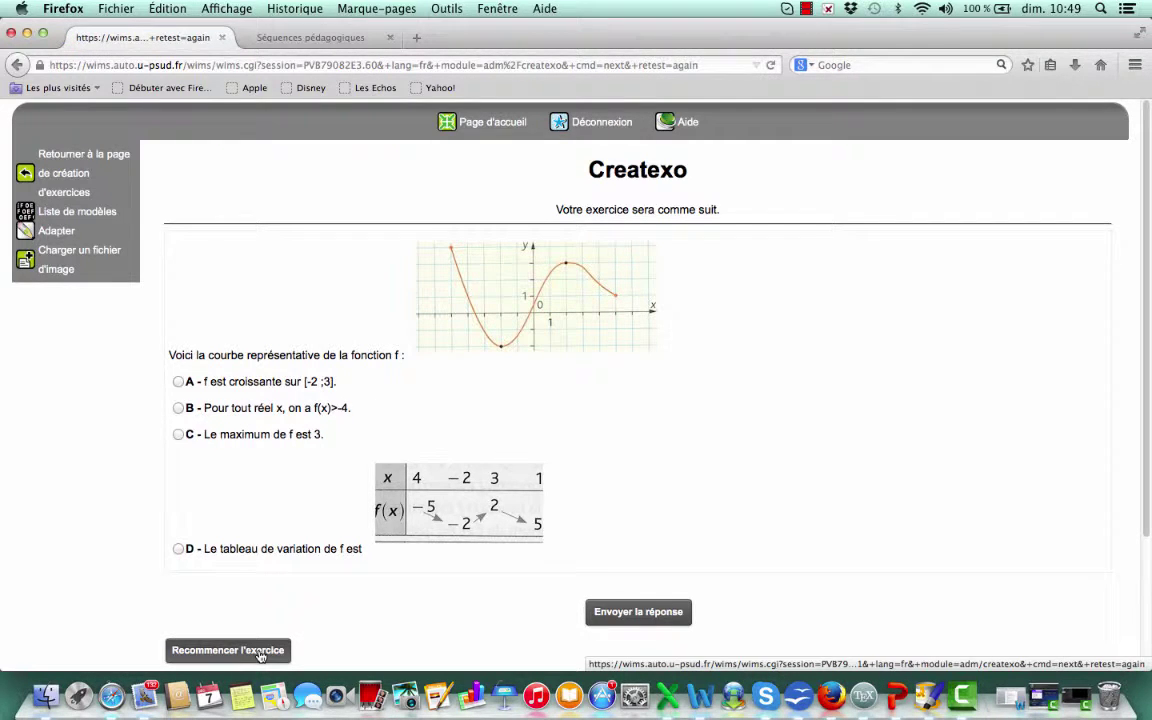
left_click(261, 655)
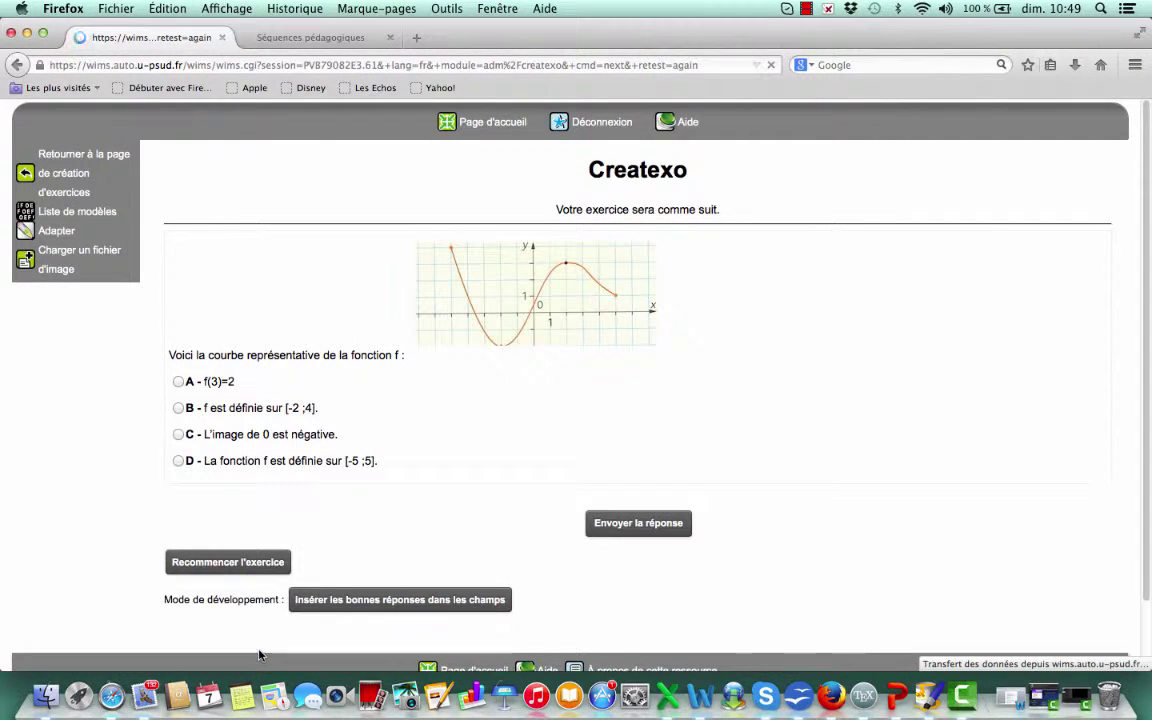
left_click(246, 568)
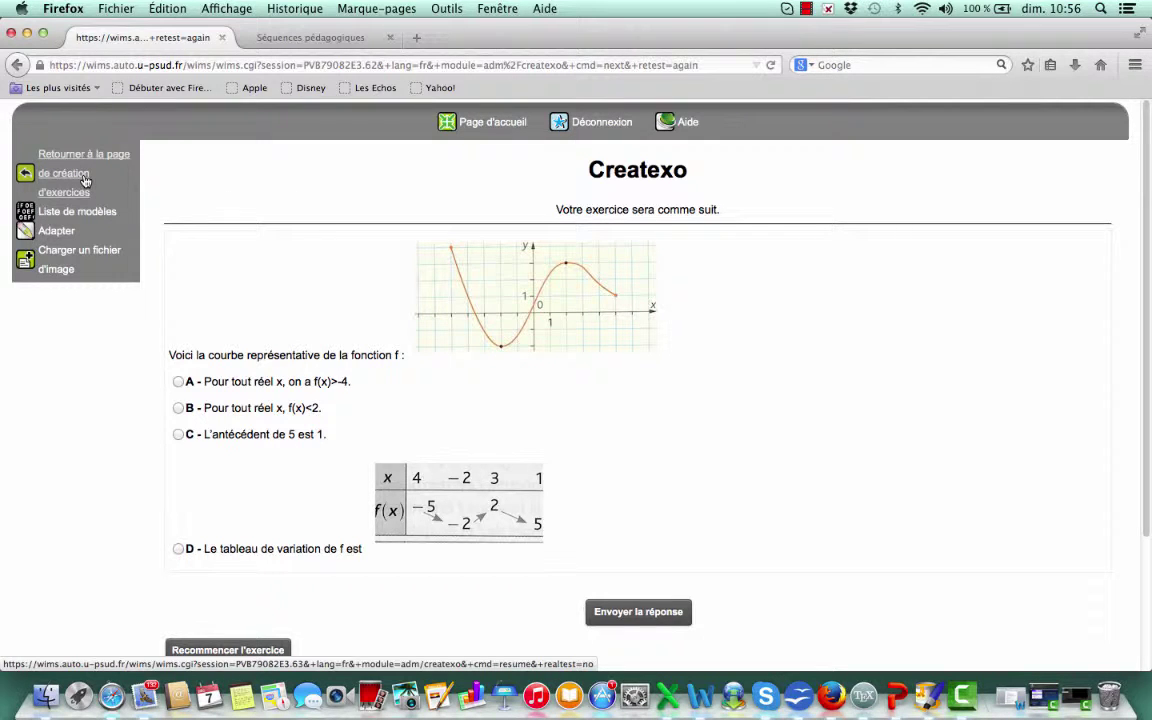
Return to the exercise creation page, add the exercise to the class and open the class's exercise list
left_click(85, 180)
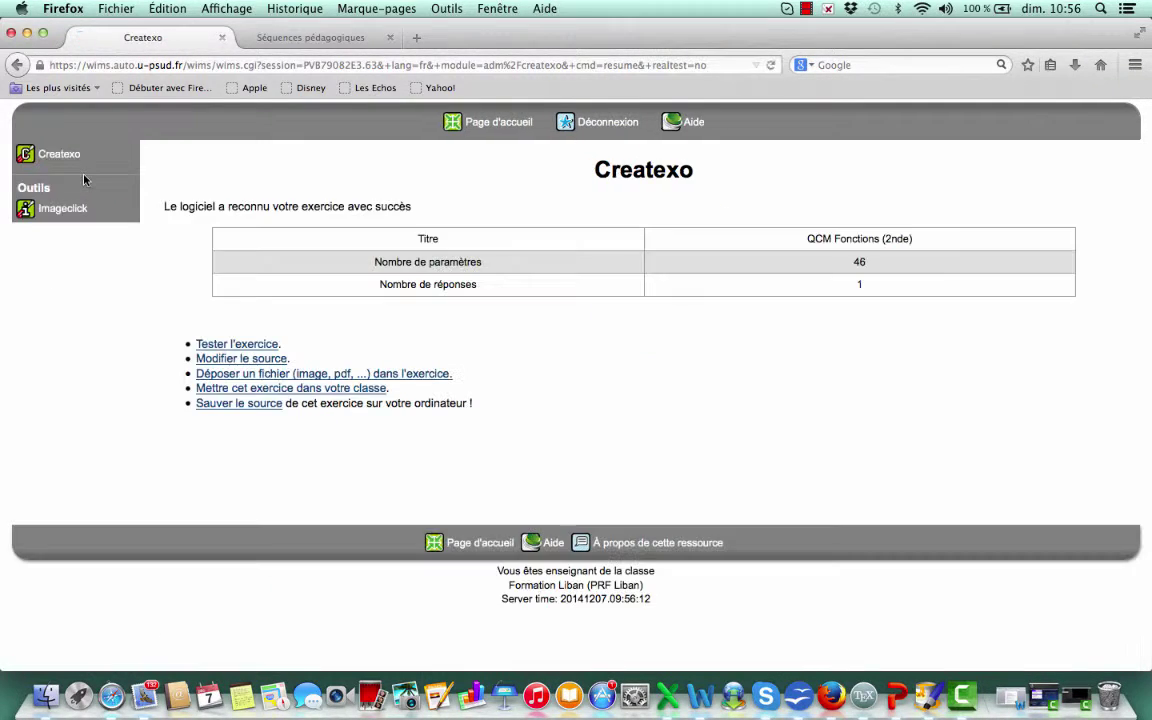
left_click(245, 395)
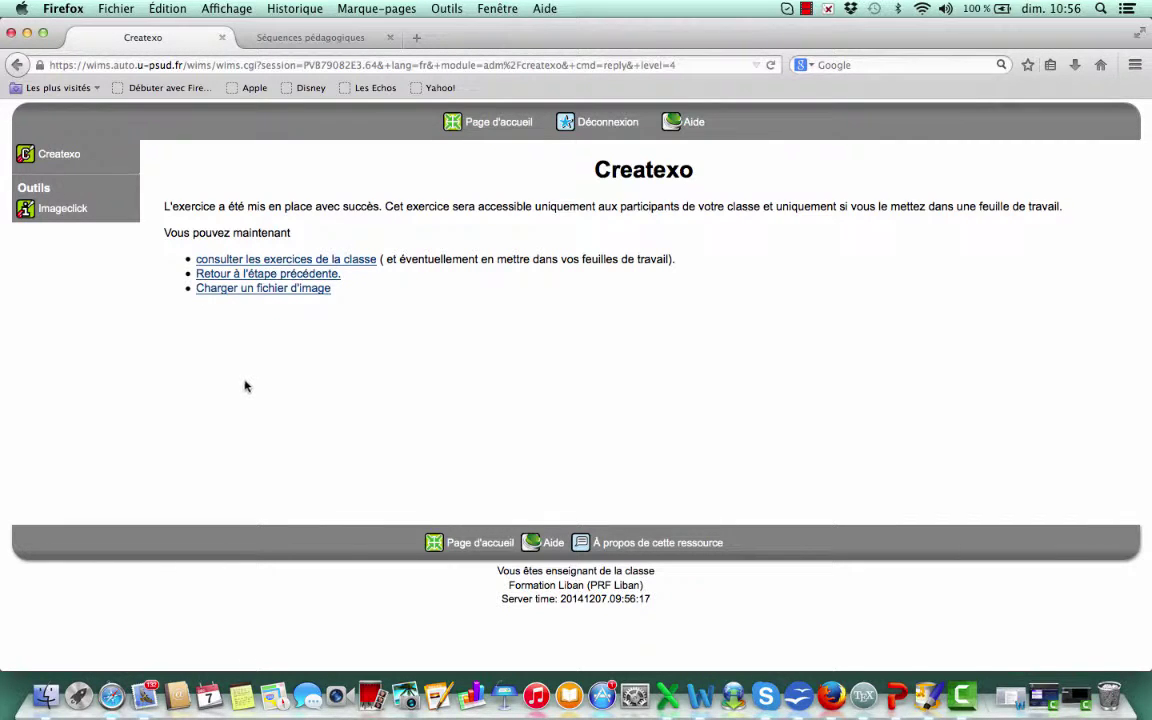
left_click(281, 262)
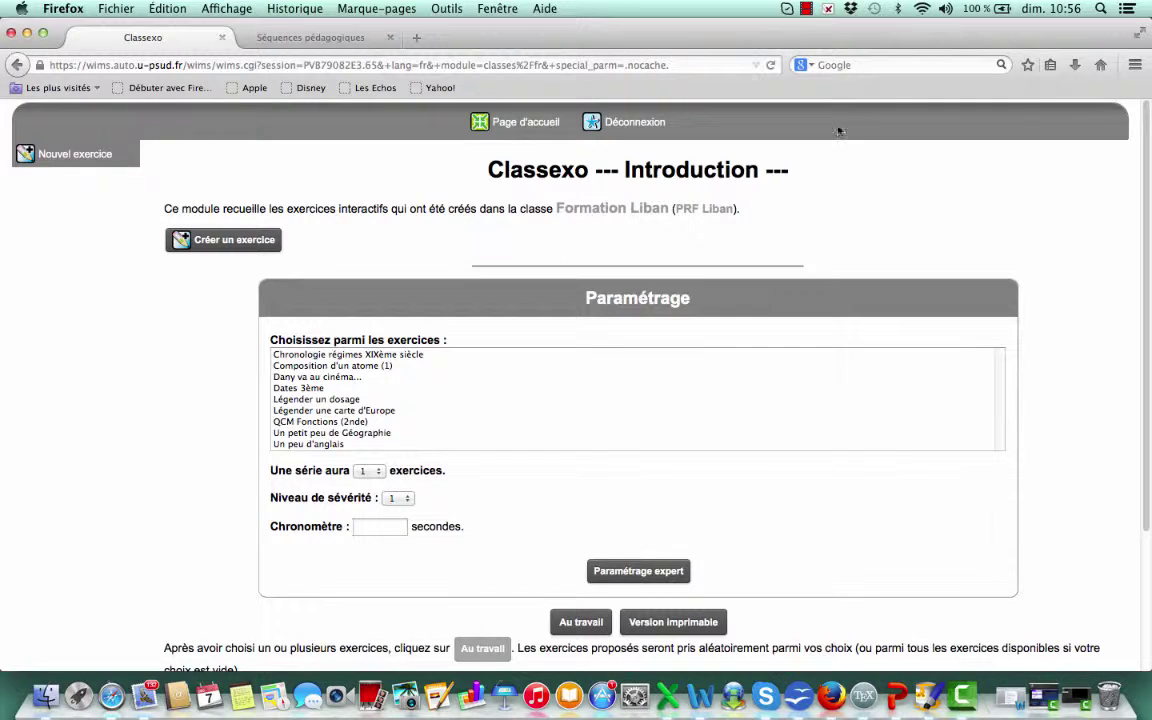
left_click(806, 10)
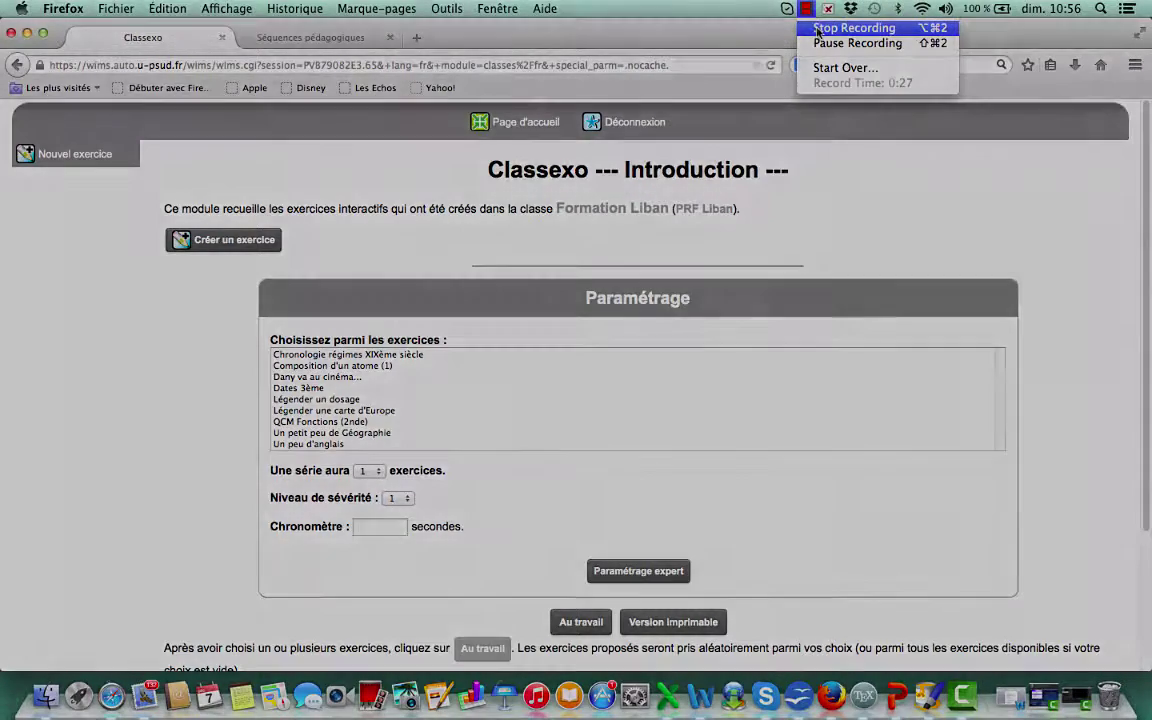